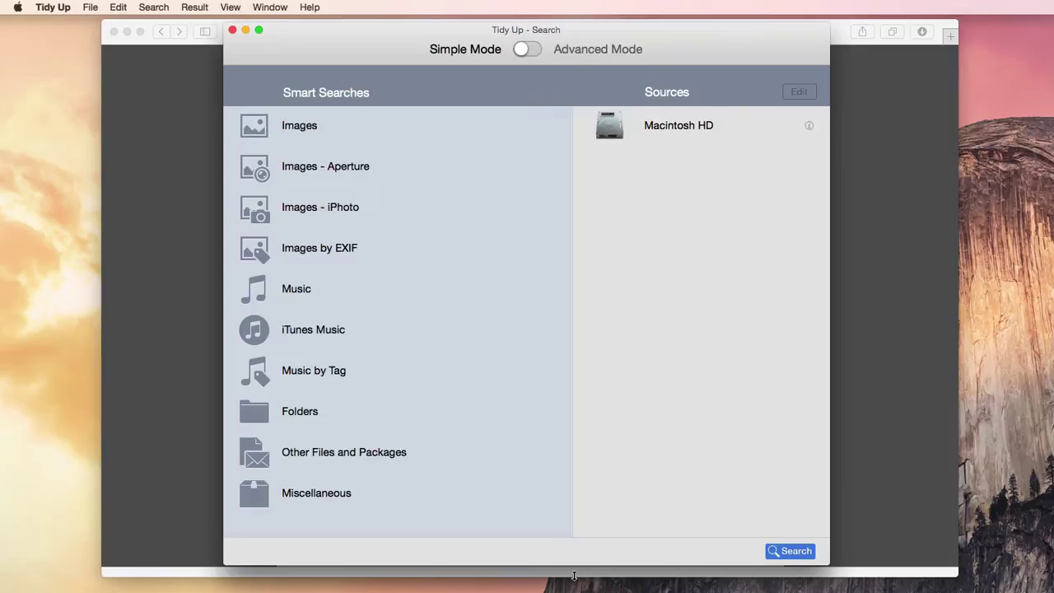
# - Open the Tidy Up product page on hyperbolicsoftware.com in Safari, then hide Safari to return to Tidy Up
pyautogui.click(393, 35)
pyautogui.click(200, 98)
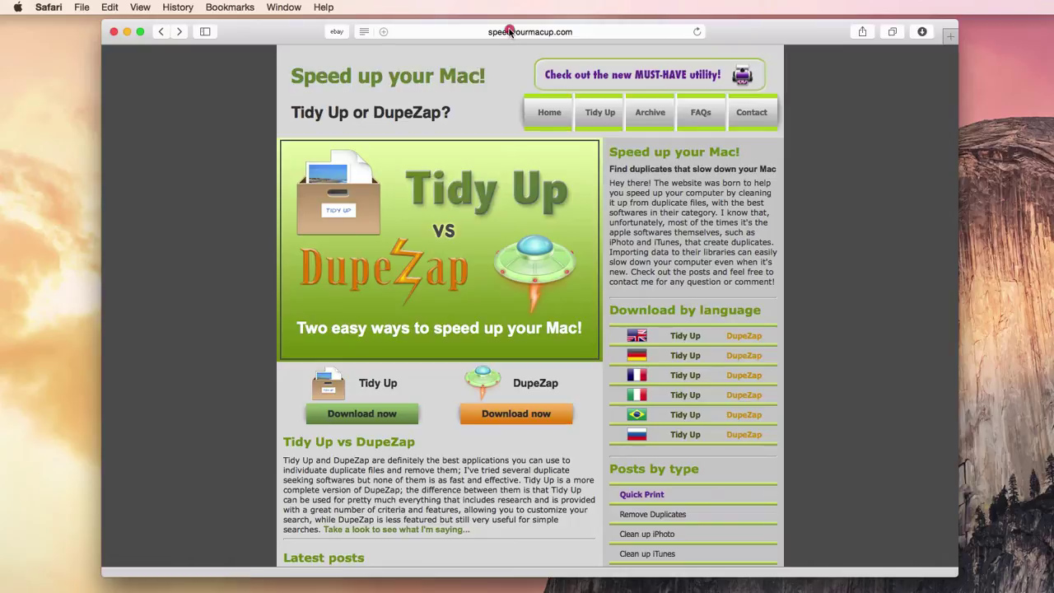
pyautogui.click(544, 32)
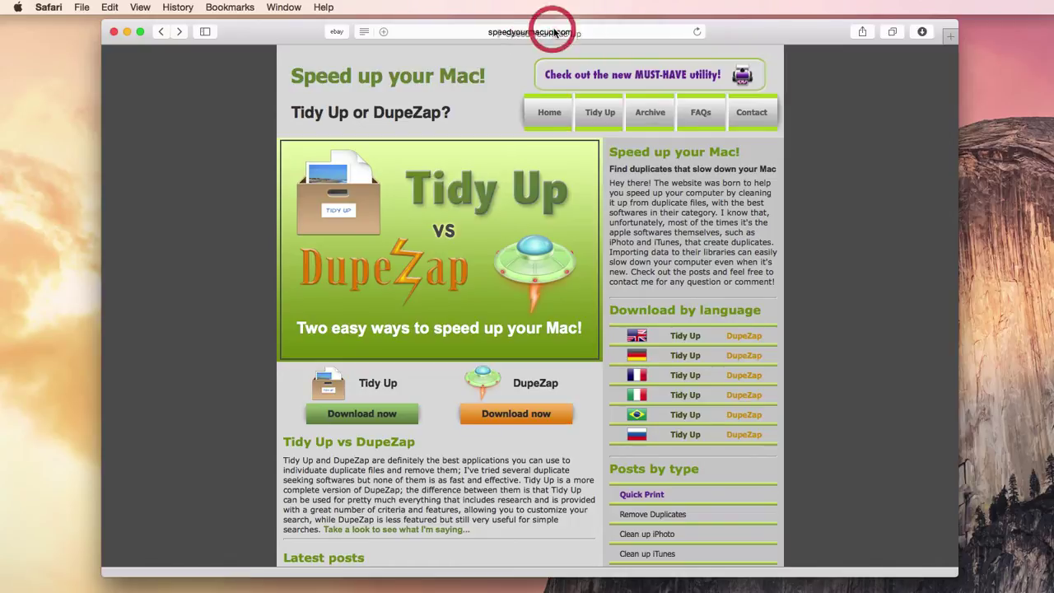
pyautogui.click(591, 114)
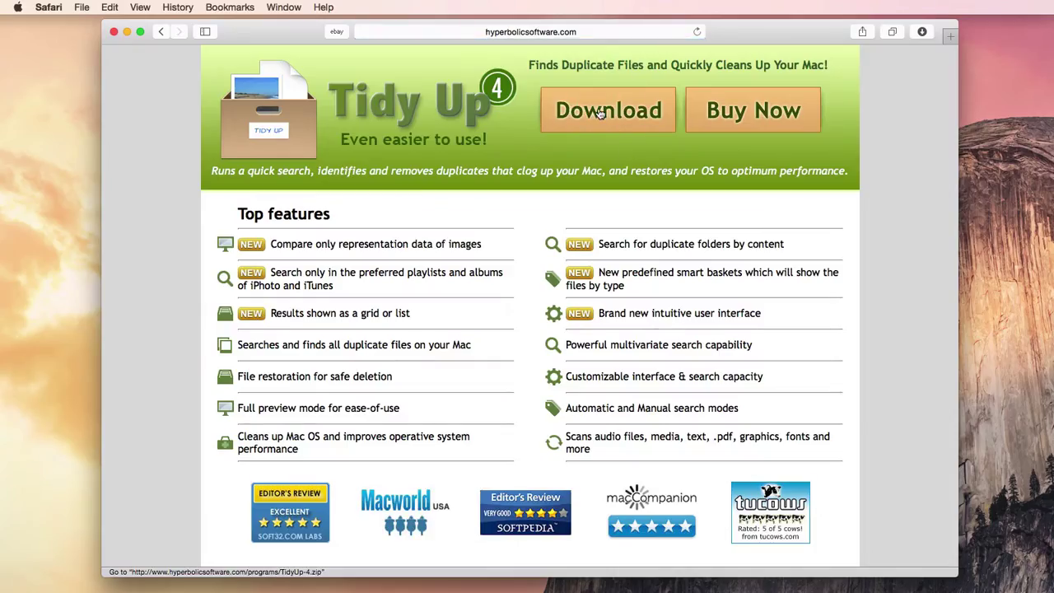
pyautogui.press('super+h')
pyautogui.click(401, 48)
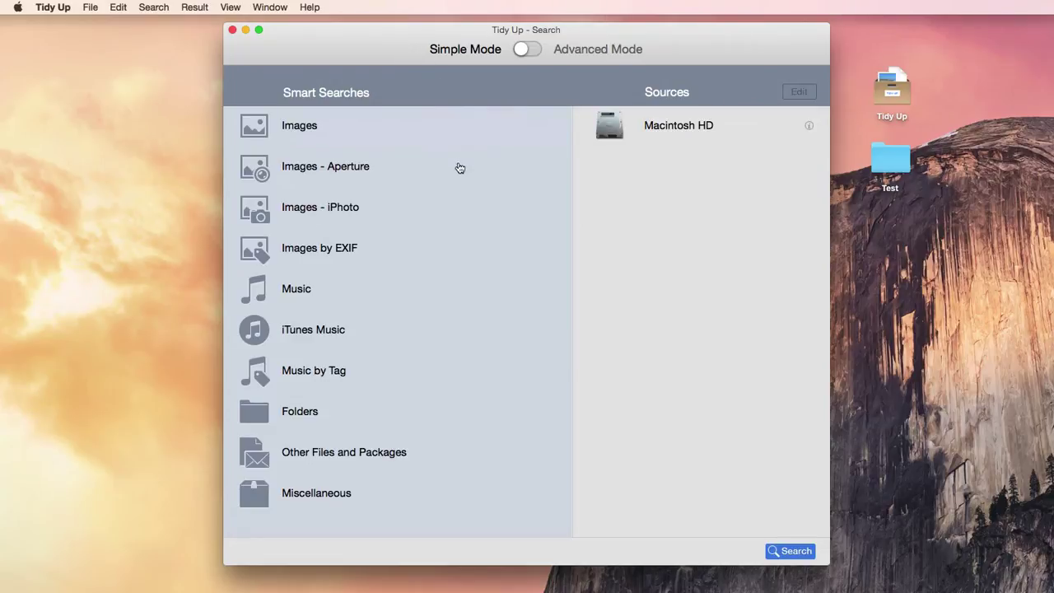
# - Preview the iTunes Music, Images, Folders and Other Files and Packages smart searches, ending on iTunes Music
pyautogui.click(410, 335)
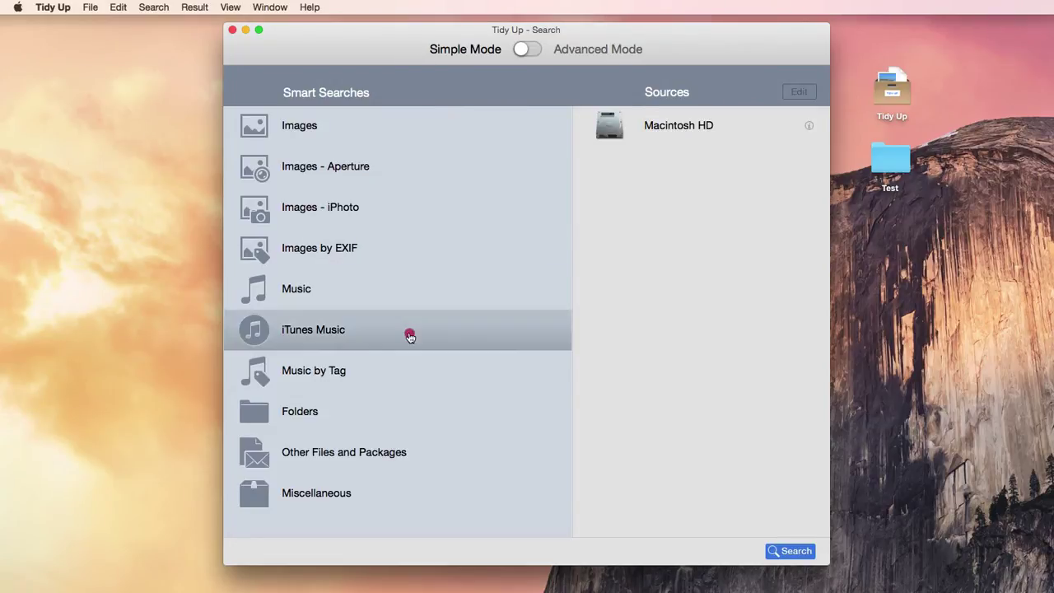
pyautogui.click(332, 137)
pyautogui.scroll(-5, 363, 165)
pyautogui.click(287, 430)
pyautogui.scroll(-3, 306, 437)
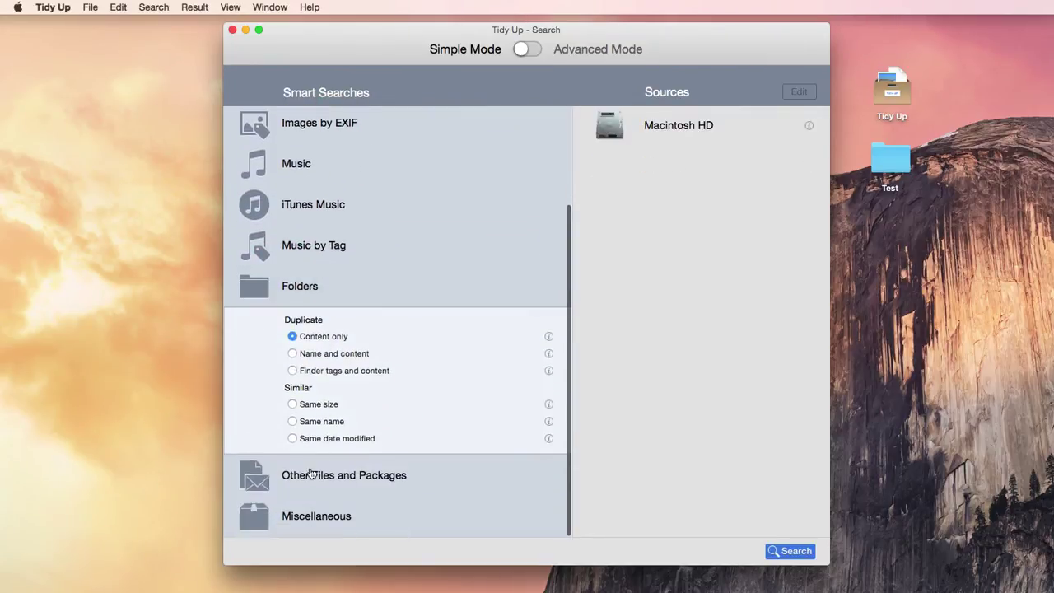
pyautogui.click(306, 469)
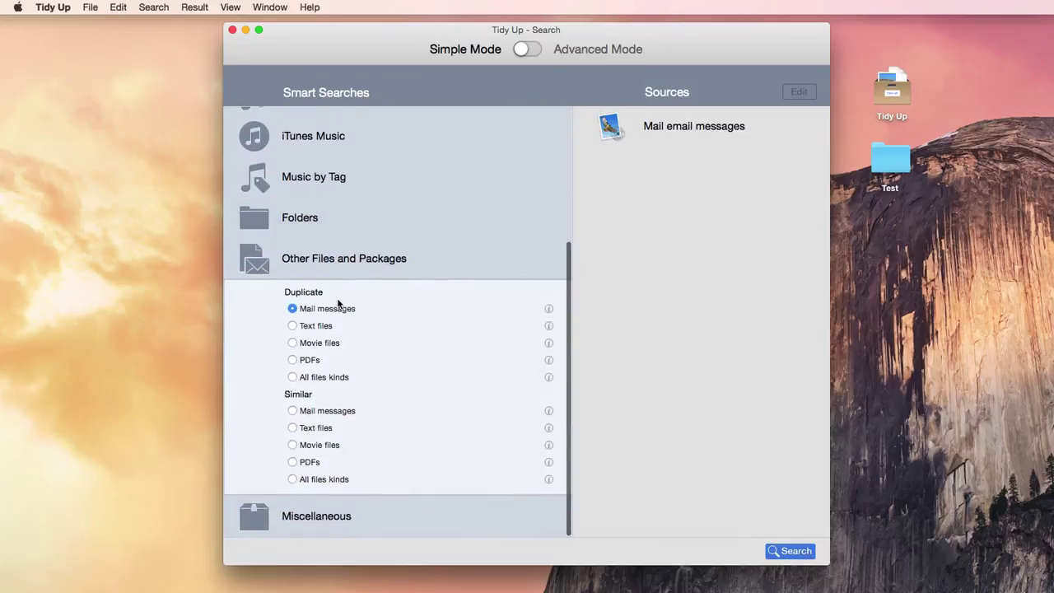
pyautogui.click(322, 137)
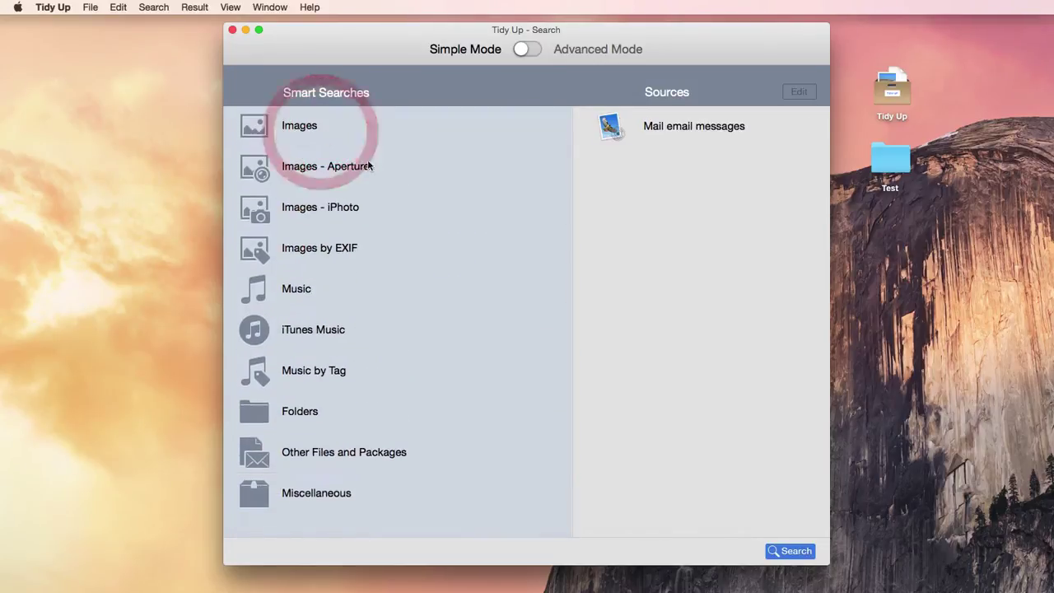
# - Make the Sources list editable, add the desktop Test folder to it, and select IC RECORDER
pyautogui.click(795, 93)
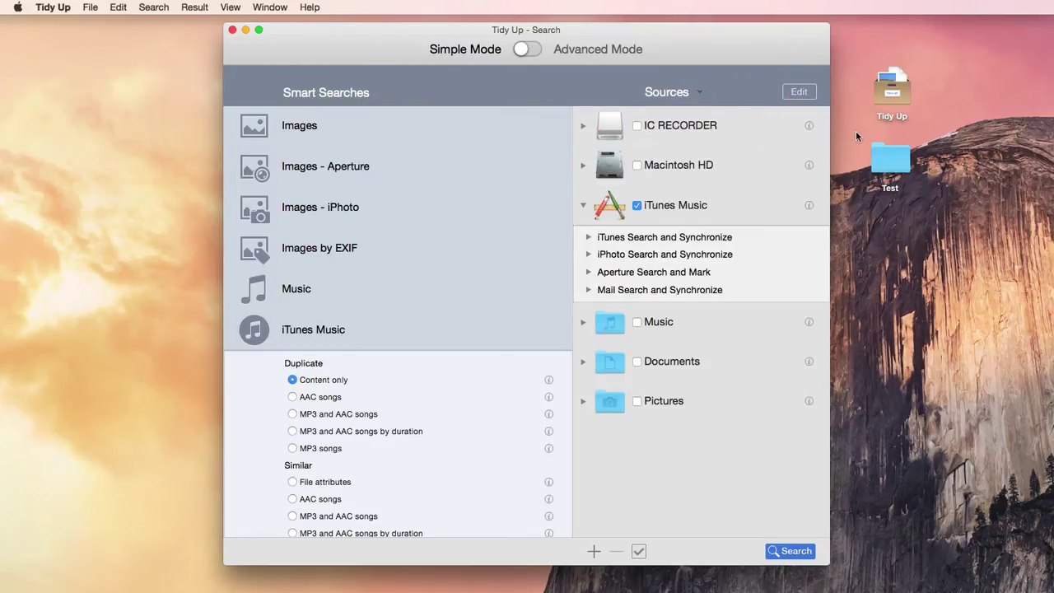
pyautogui.moveTo(888, 150); pyautogui.dragTo(659, 461)
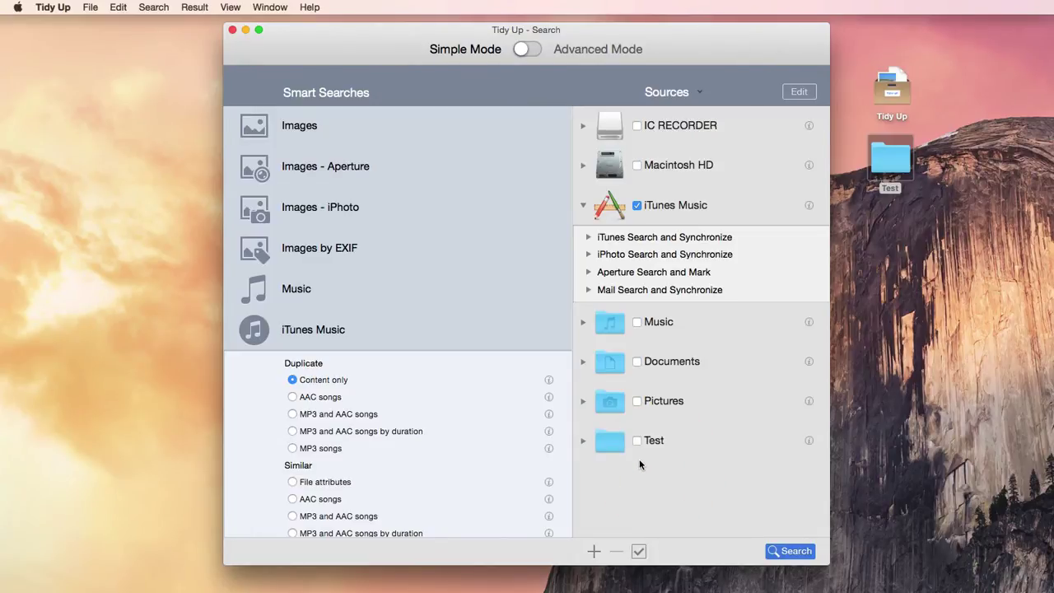
pyautogui.click(611, 129)
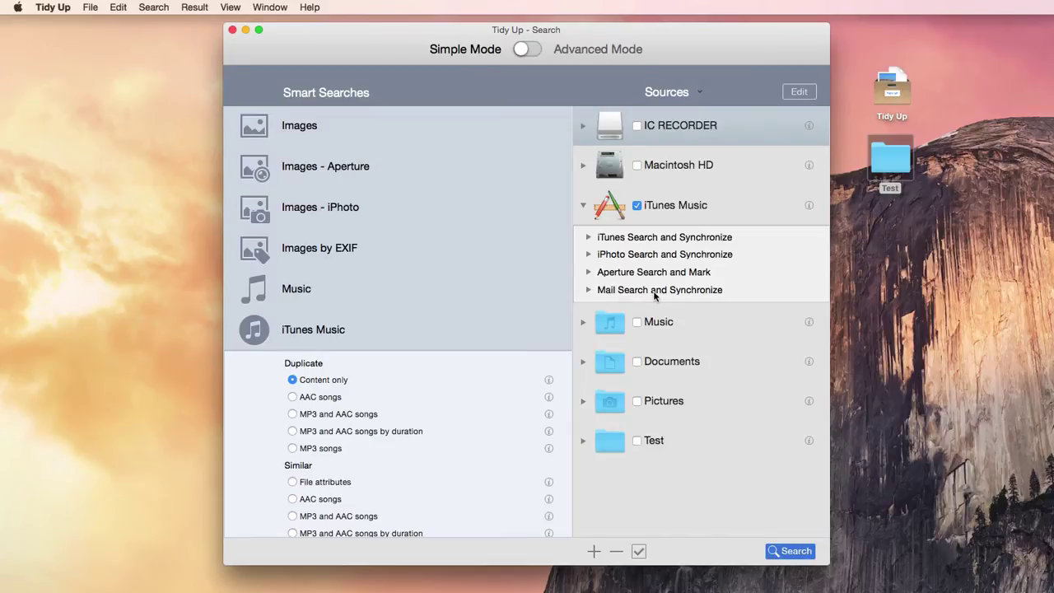
# - Look over the Advanced Mode search criteria, then return to Simple Mode
pyautogui.click(533, 49)
pyautogui.scroll(2, 497, 165)
pyautogui.scroll(-10, 424, 205)
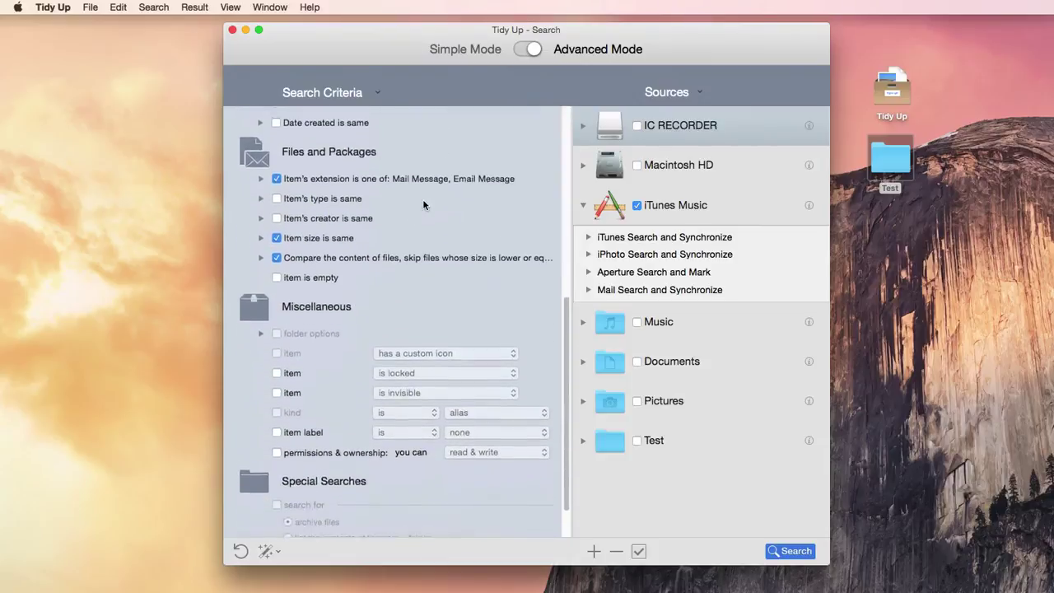
pyautogui.scroll(10, 423, 205)
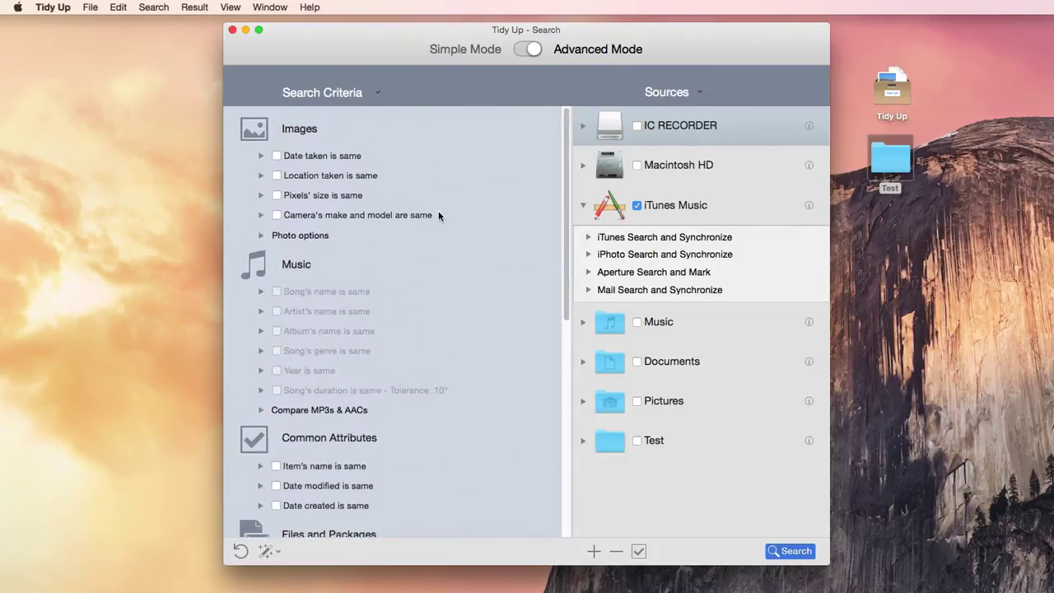
pyautogui.click(524, 50)
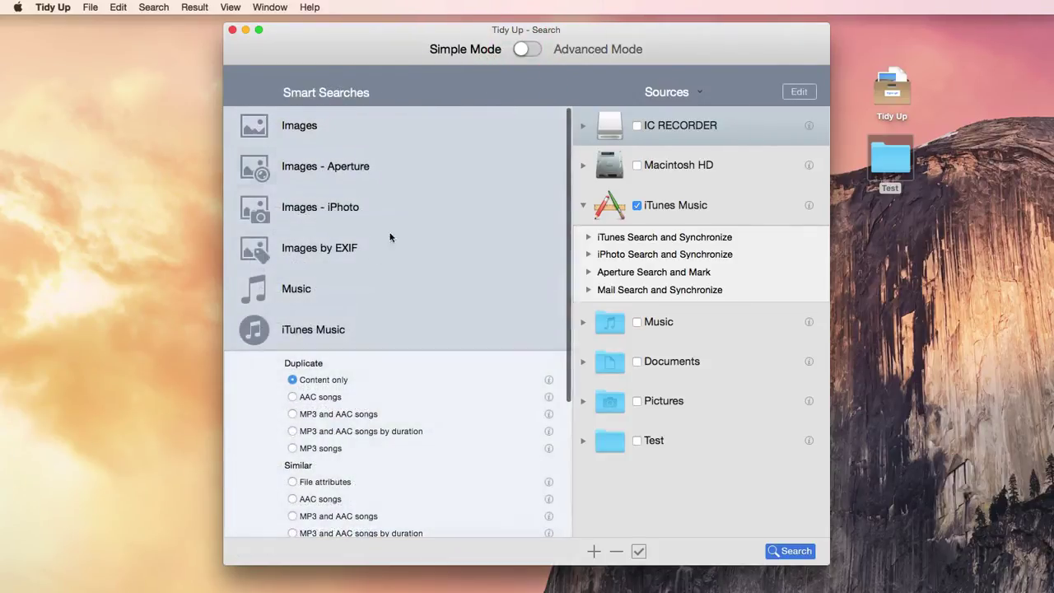
# - Run a Fastest duplicate search on Images - iPhoto and reposition the results window
pyautogui.click(346, 209)
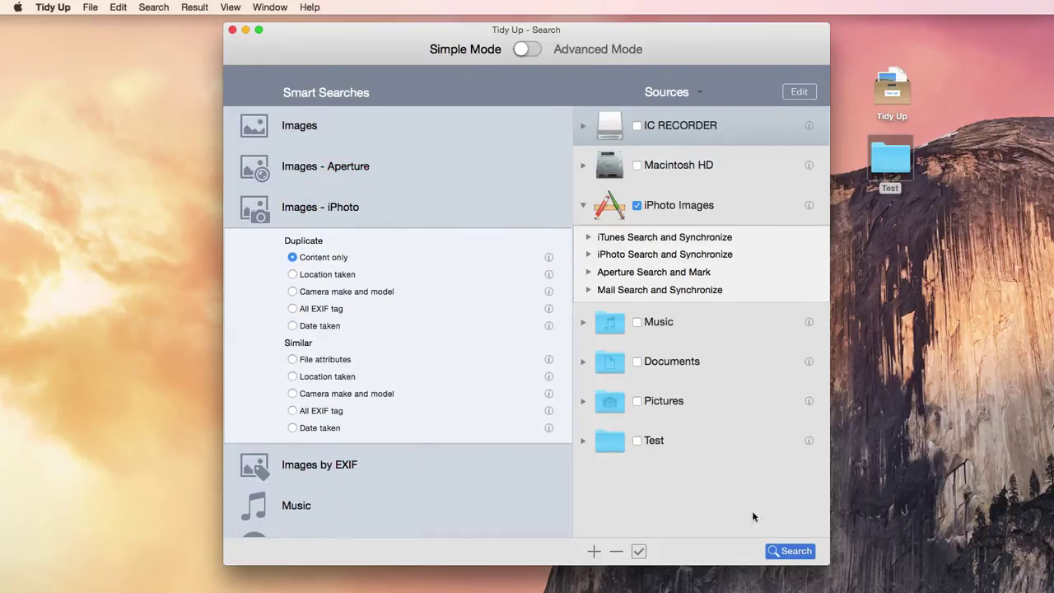
pyautogui.click(784, 551)
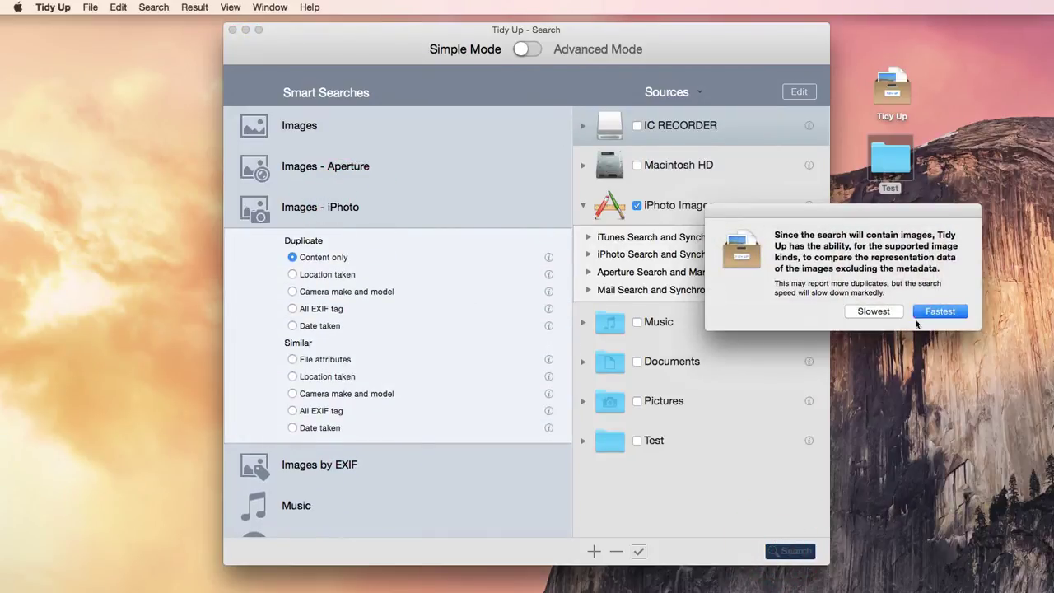
pyautogui.click(919, 313)
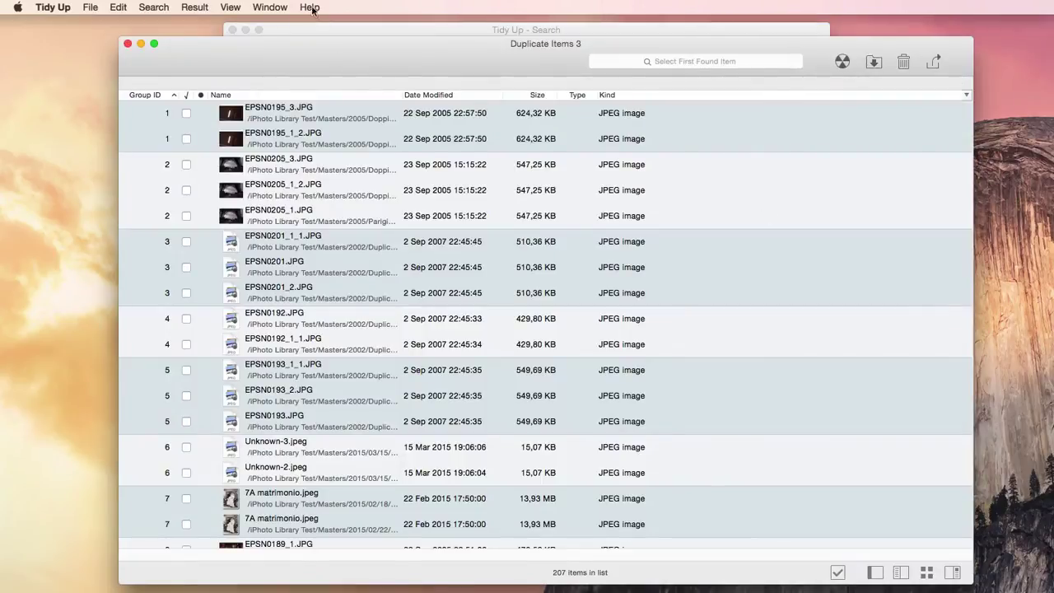
pyautogui.moveTo(388, 71); pyautogui.dragTo(378, 57)
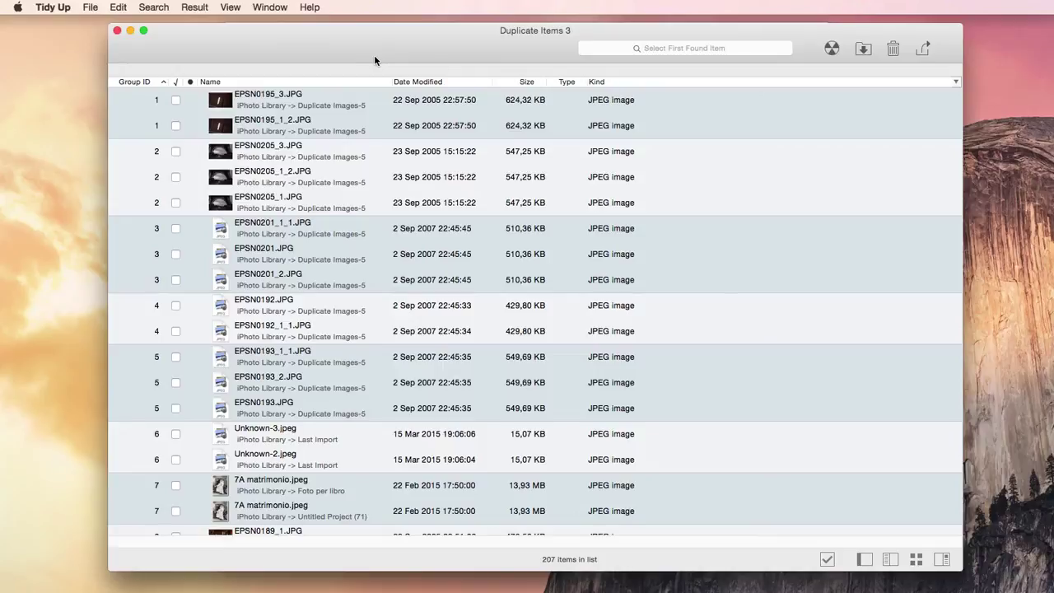
# - Show the 'All but one item of each' set and arrange the results as duplicate groups
pyautogui.click(863, 560)
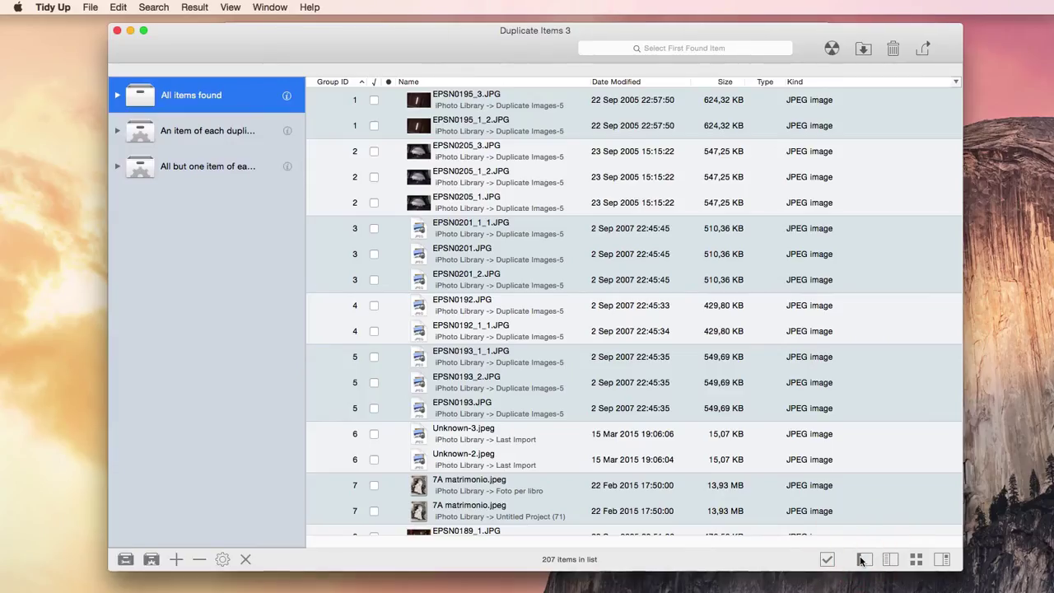
pyautogui.click(203, 176)
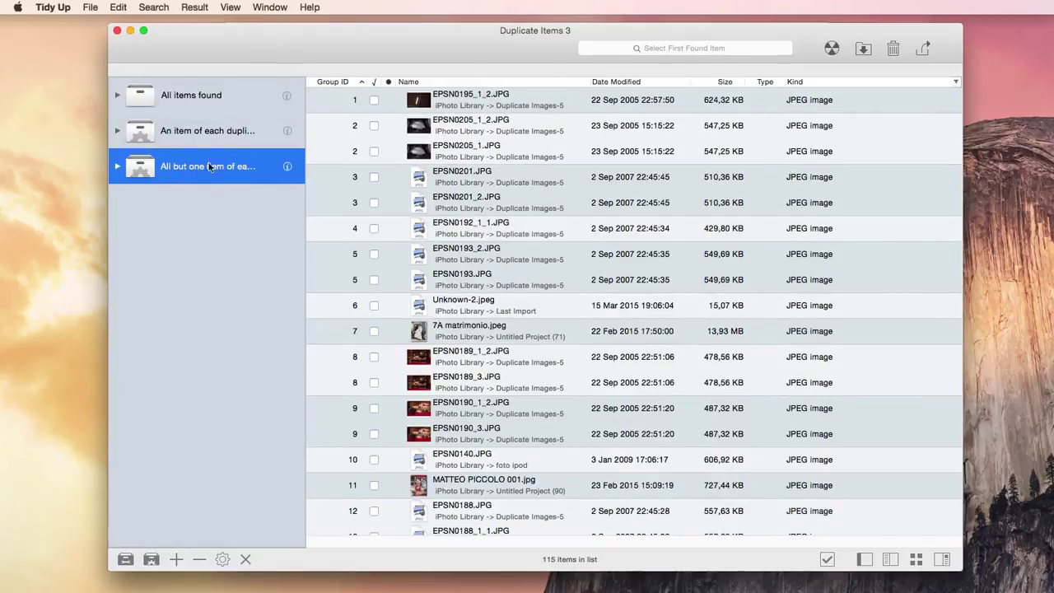
pyautogui.scroll(-5, 478, 253)
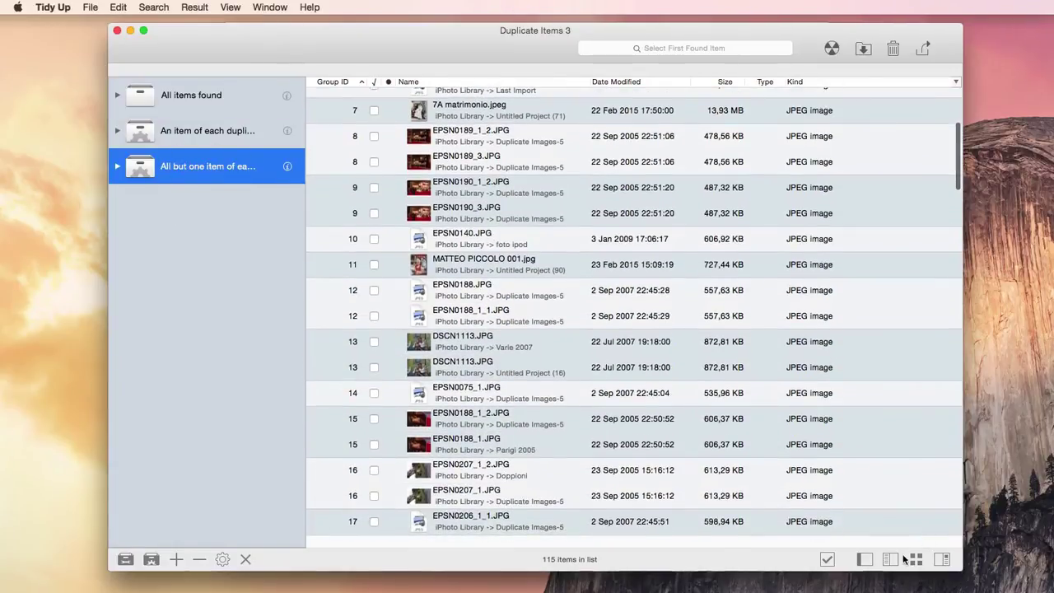
pyautogui.click(891, 559)
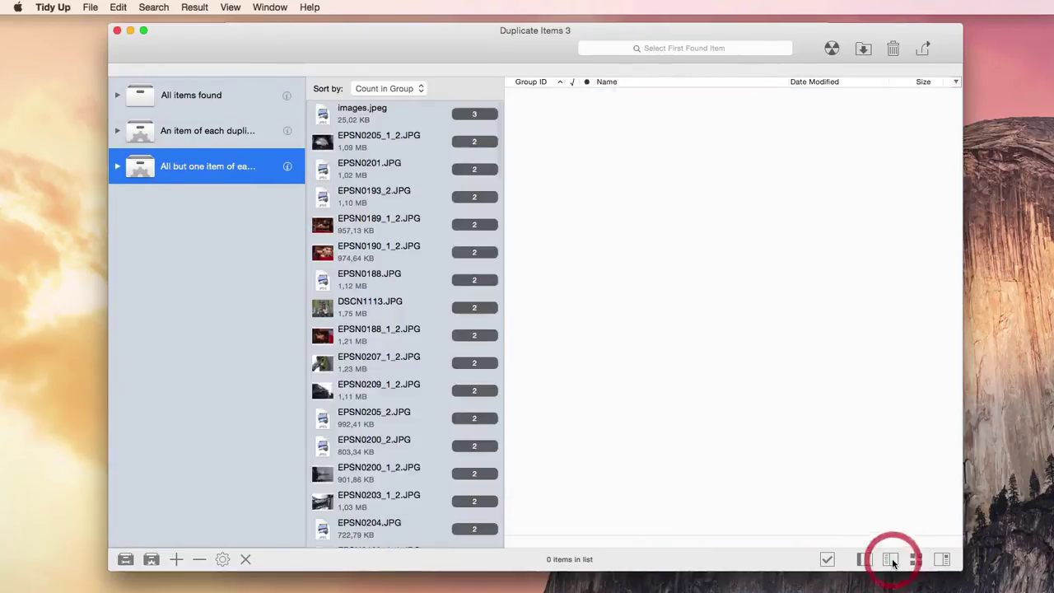
# - Show All items found, view the images.jpeg group as thumbnails, and Quick Look the first copy
pyautogui.click(239, 99)
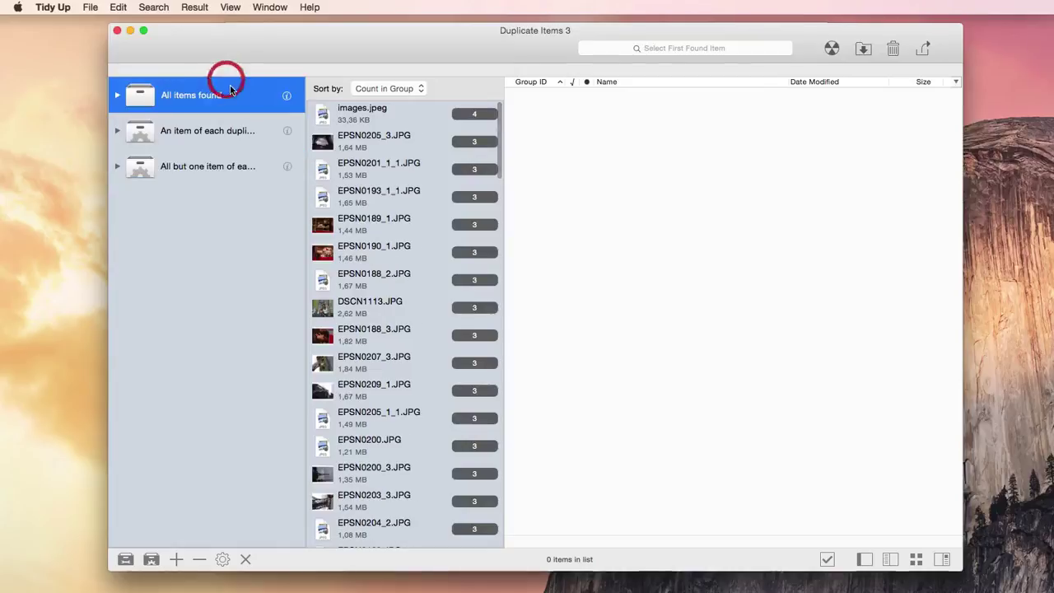
pyautogui.click(402, 113)
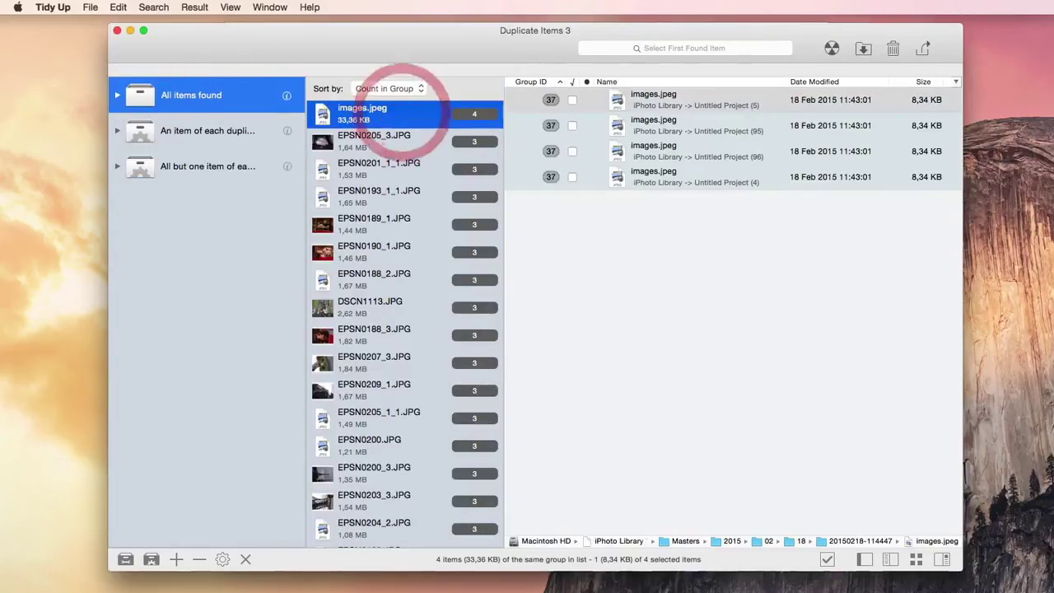
pyautogui.click(913, 561)
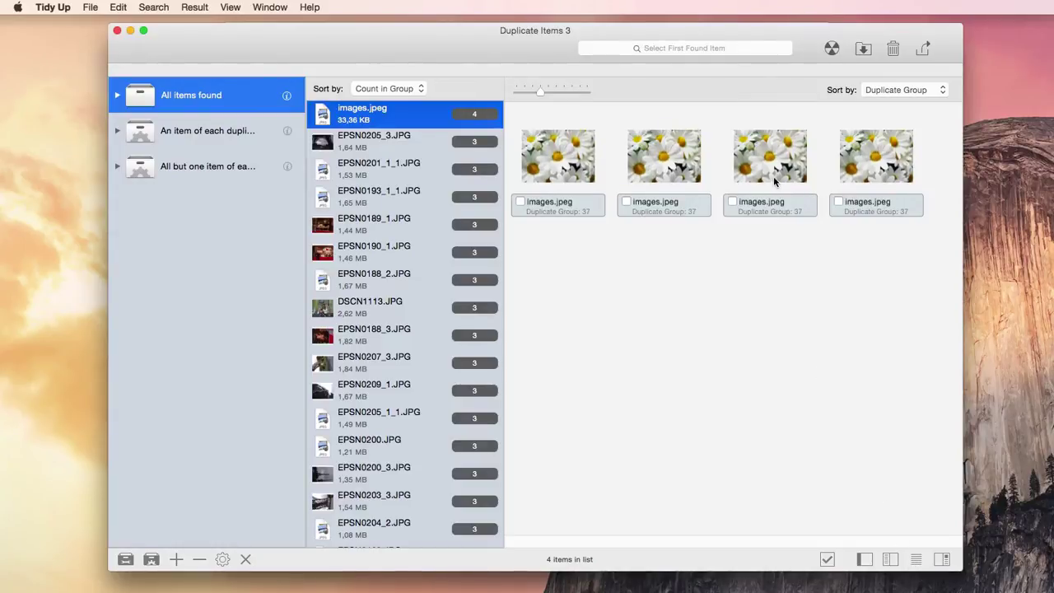
pyautogui.click(561, 158)
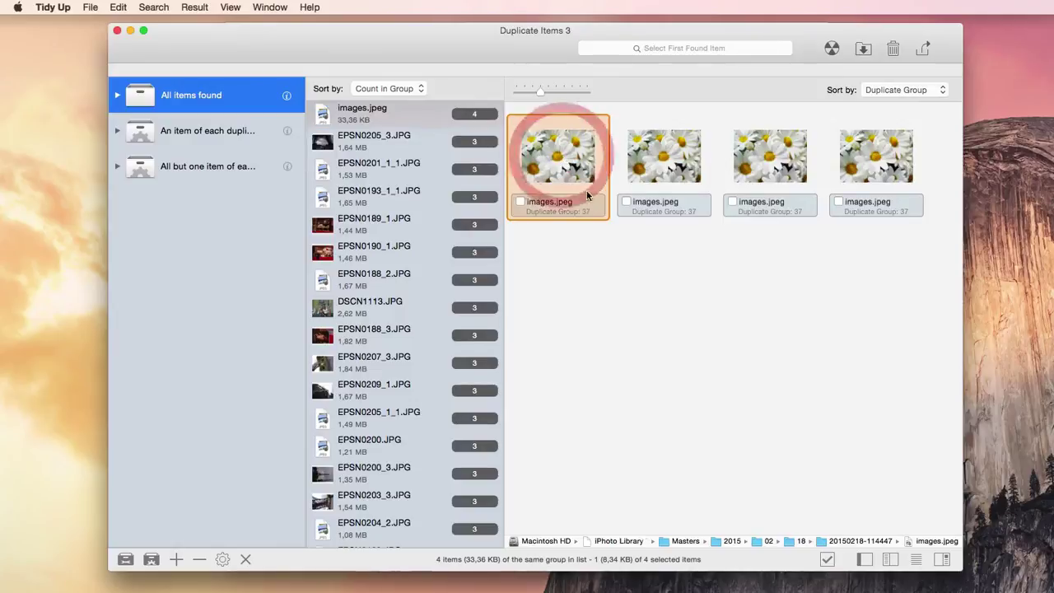
pyautogui.press('space')
pyautogui.press('space')
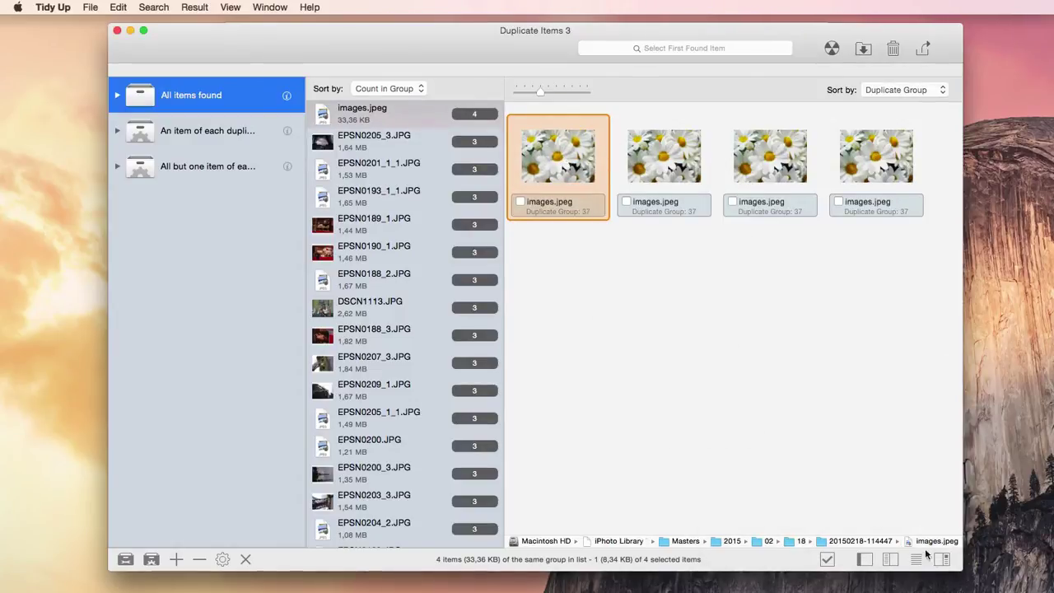
# - Show the images.jpeg preview, path and attributes side panel, then bring up the Autocheck choices
pyautogui.click(943, 559)
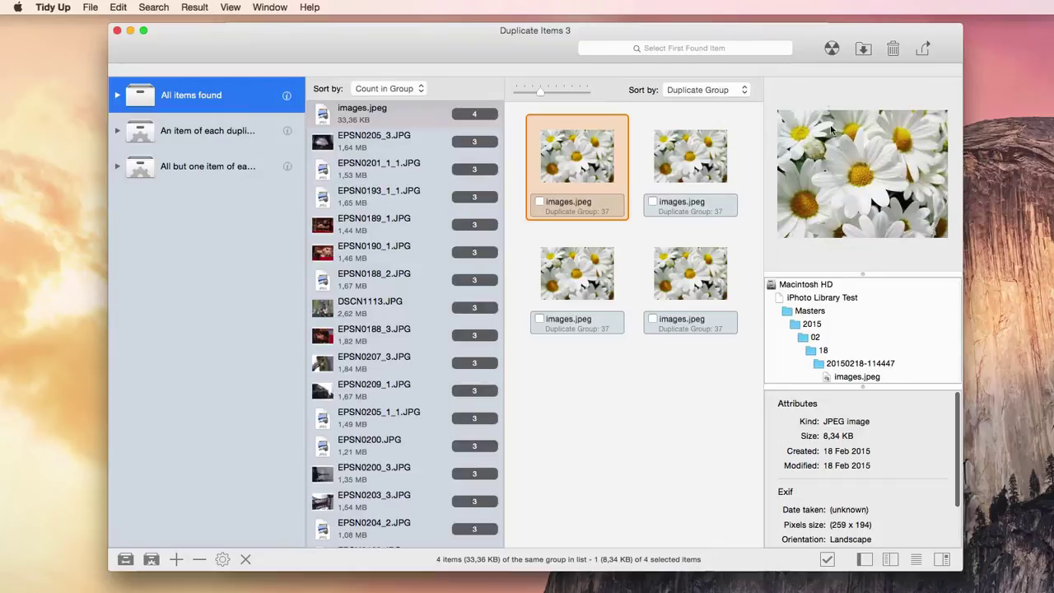
pyautogui.scroll(-3, 839, 480)
pyautogui.scroll(3, 839, 483)
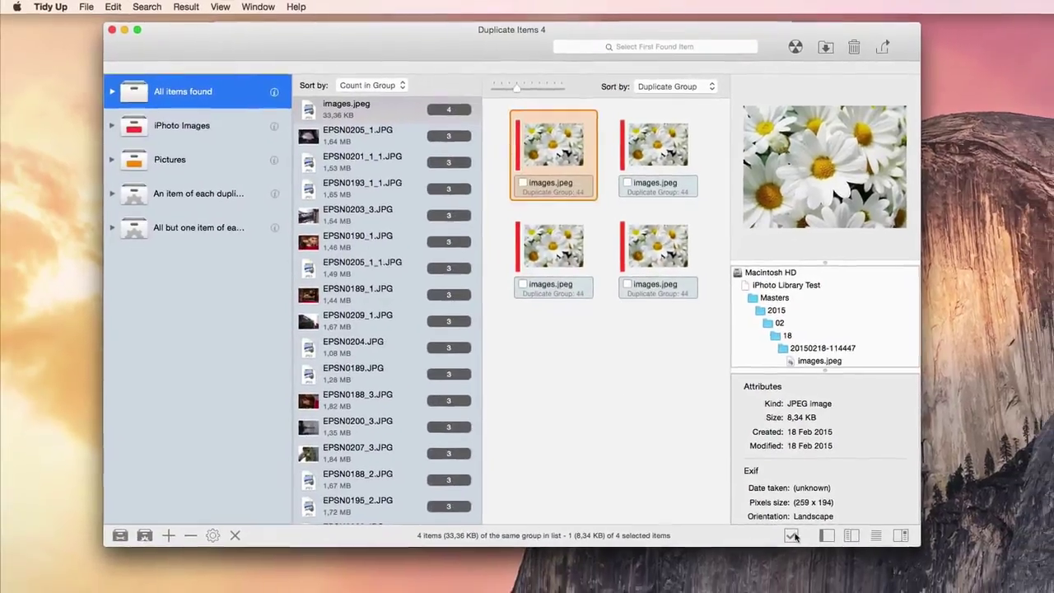
pyautogui.click(812, 550)
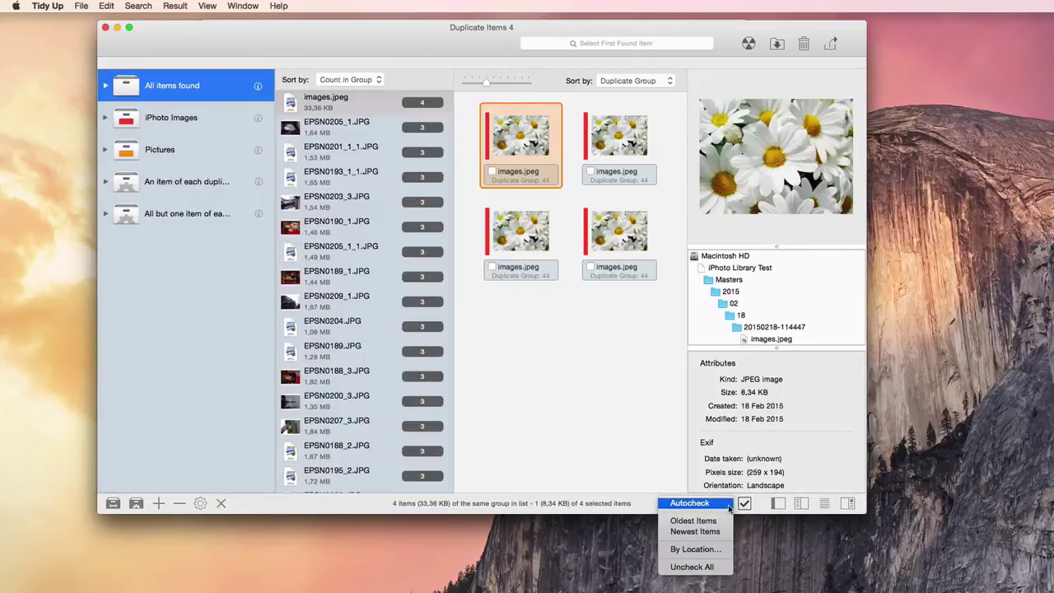
# - Autocheck the duplicates, create Oldest items and Newest items boxes, then return to All items found
pyautogui.click(728, 504)
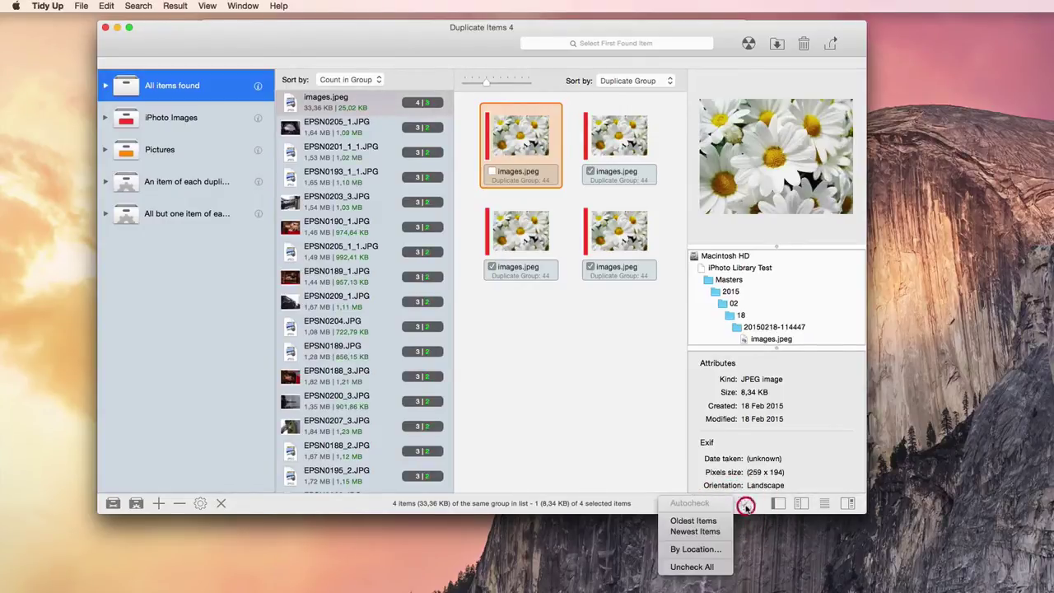
pyautogui.click(715, 522)
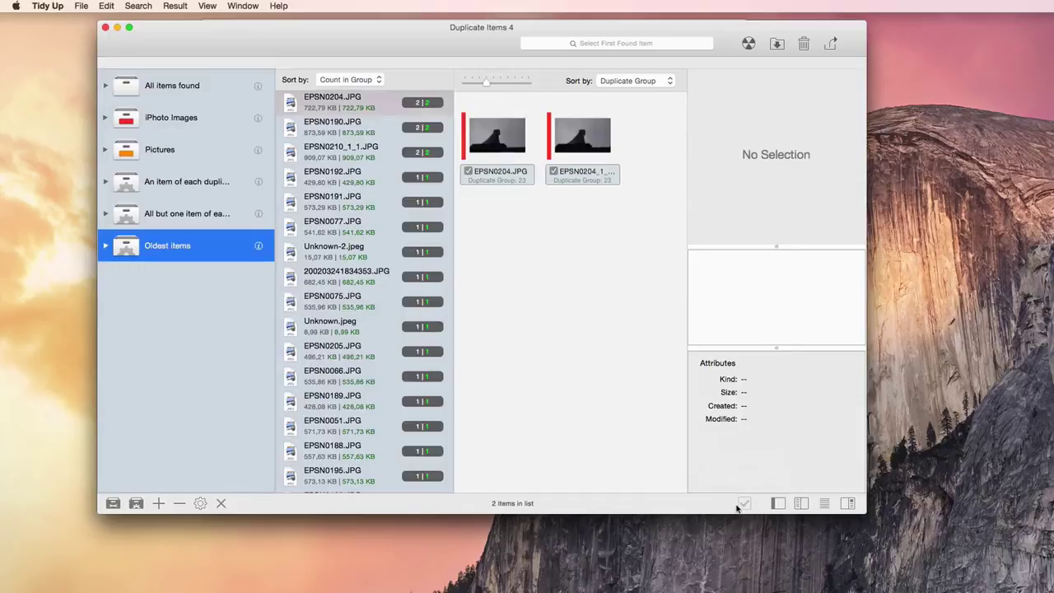
pyautogui.click(736, 504)
pyautogui.click(702, 533)
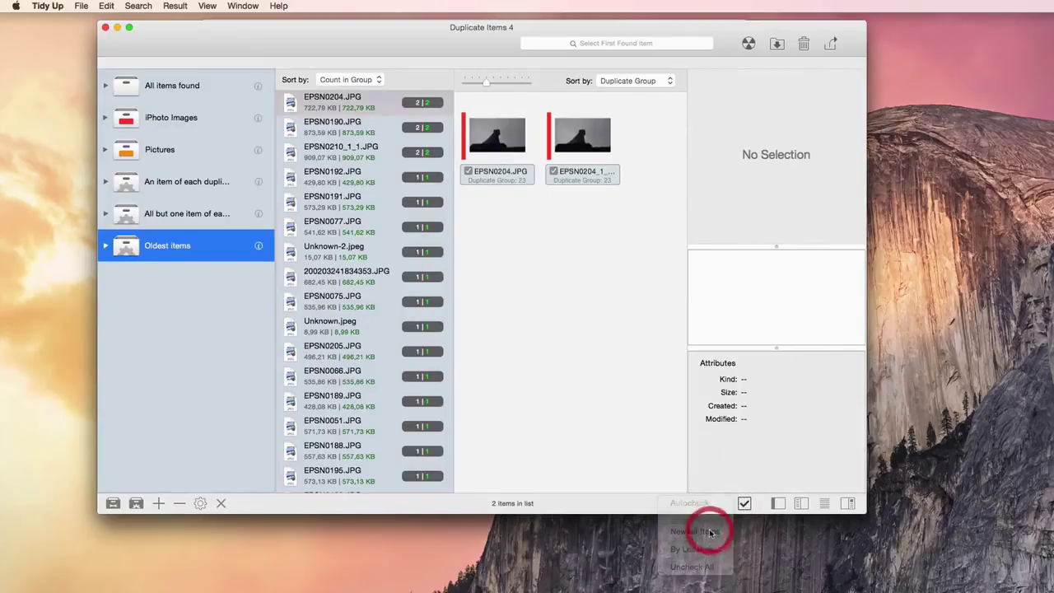
pyautogui.click(745, 505)
pyautogui.click(745, 504)
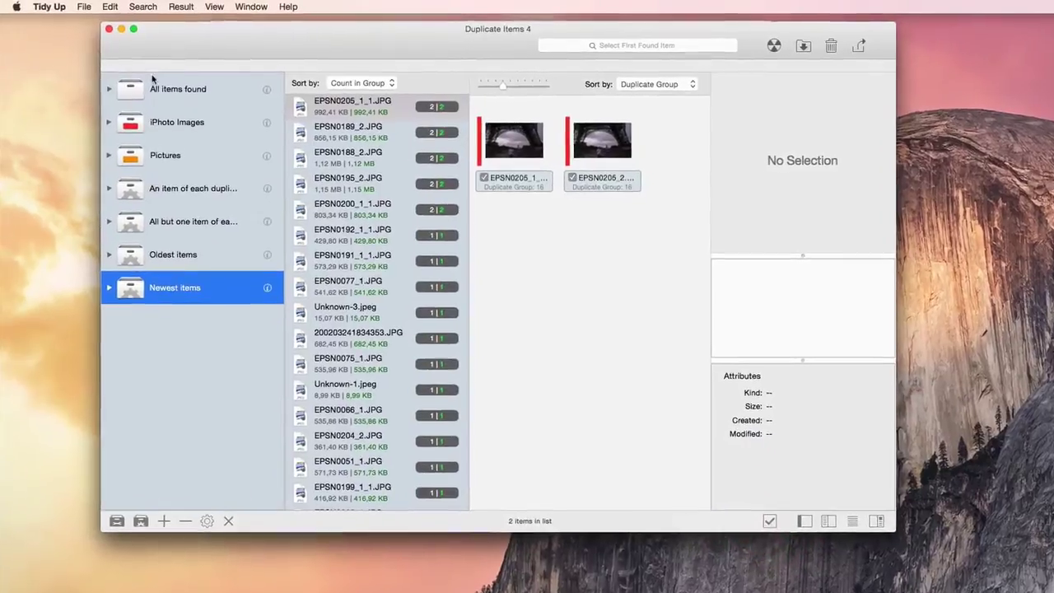
pyautogui.click(165, 85)
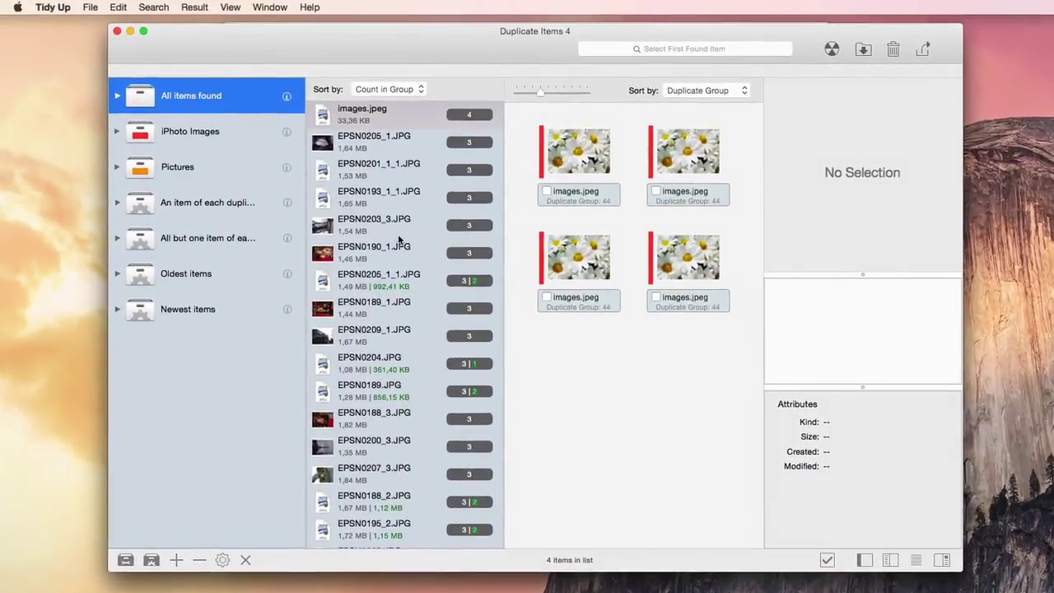
pyautogui.click(150, 560)
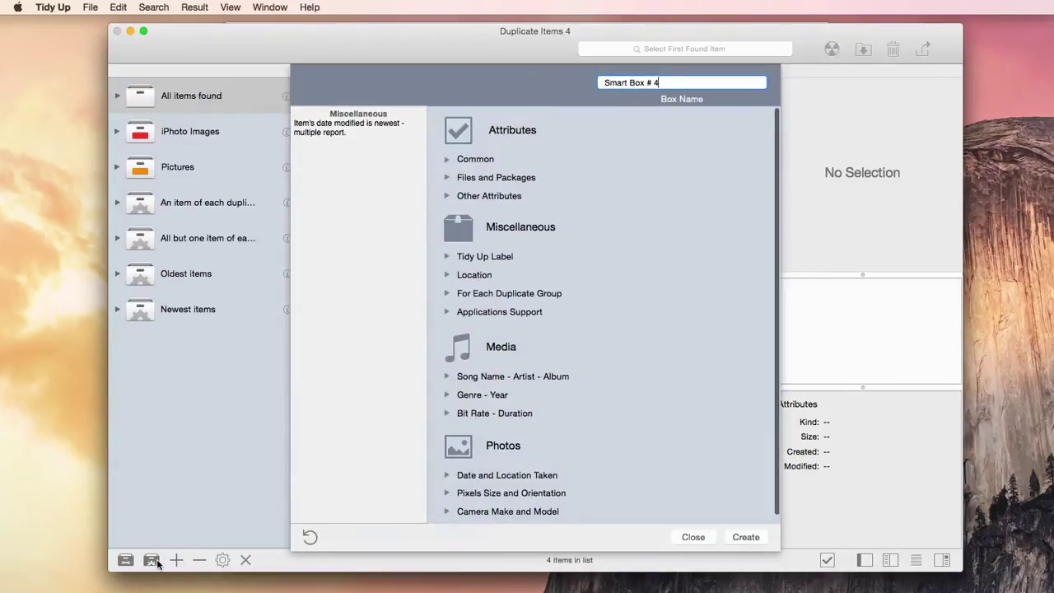
pyautogui.scroll(-1, 532, 420)
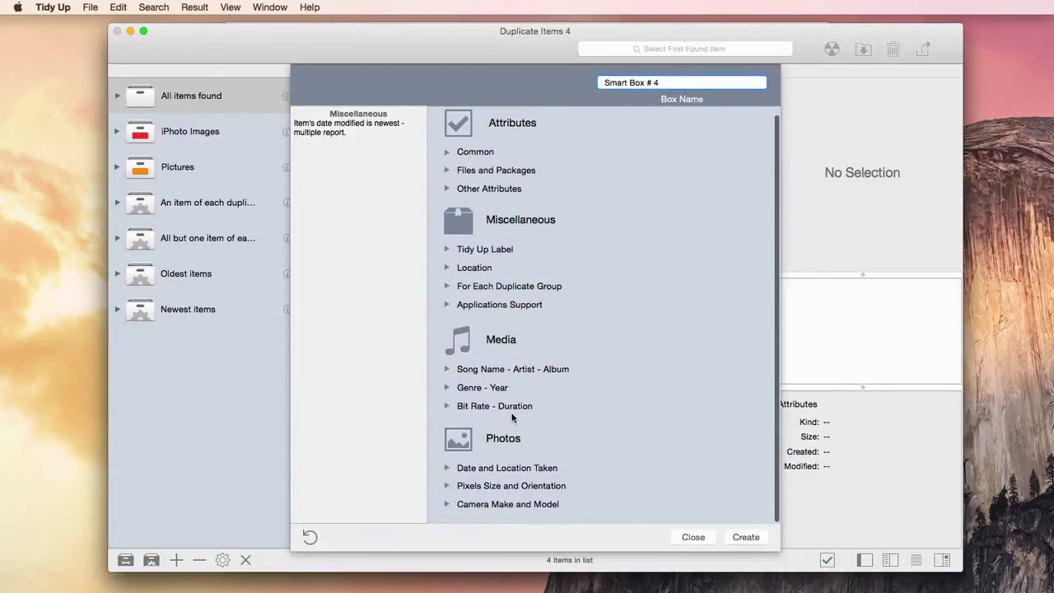
pyautogui.click(448, 305)
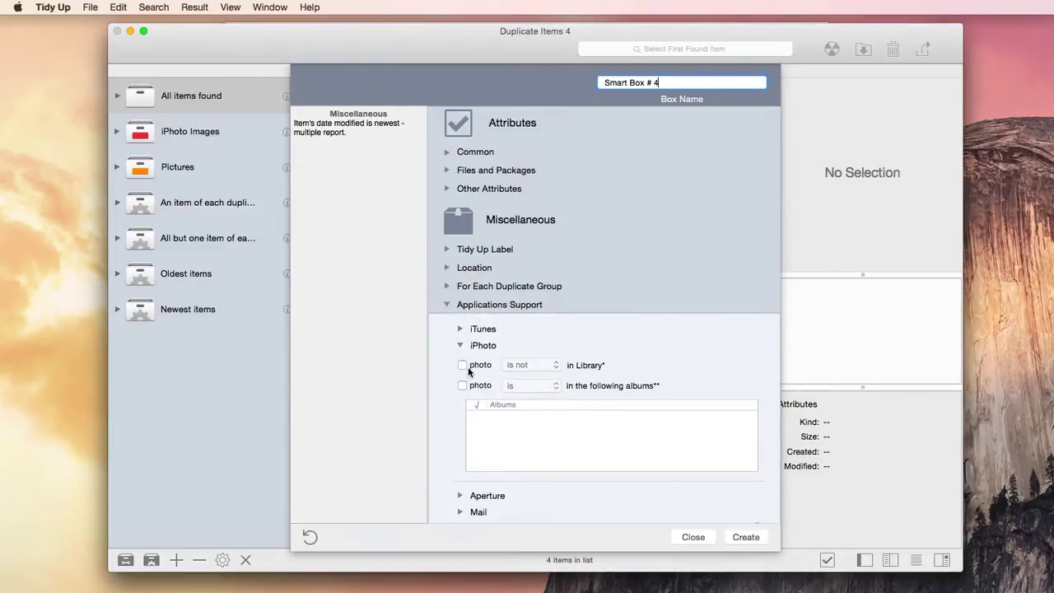
pyautogui.click(462, 364)
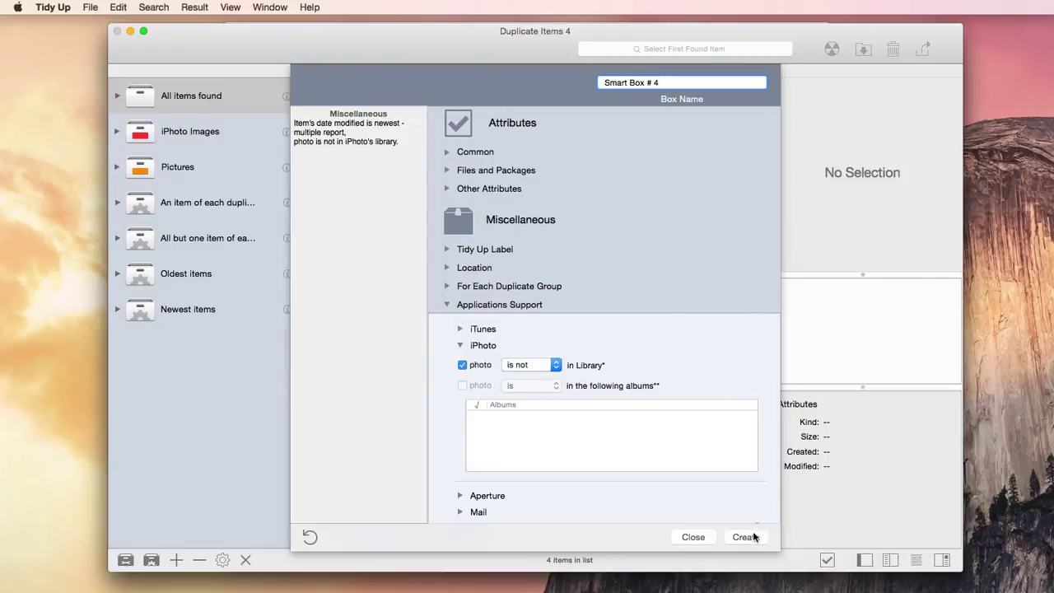
pyautogui.click(686, 538)
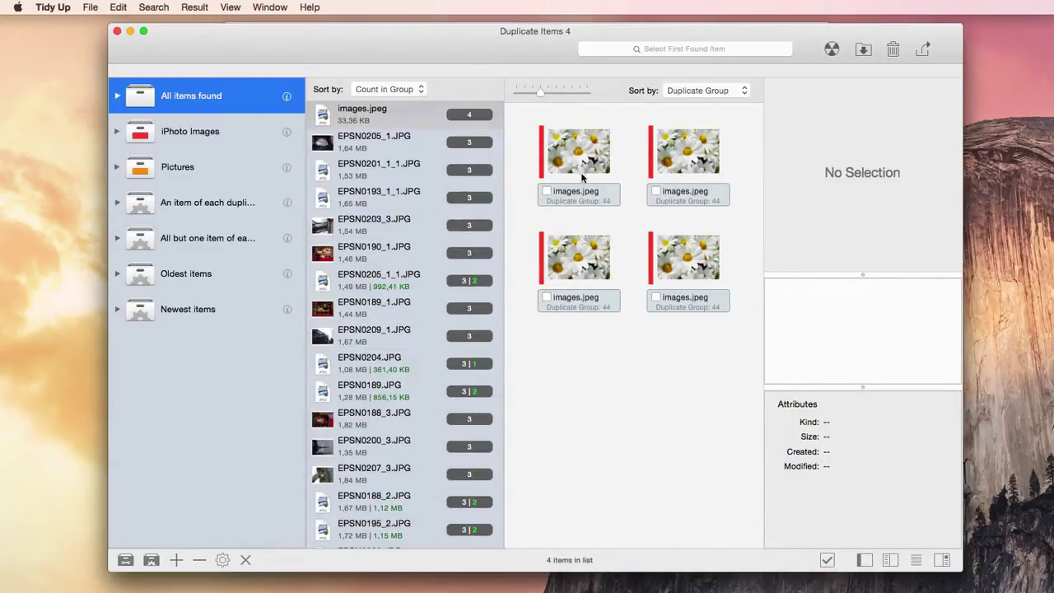
# - Show the first images.jpeg copy's details and glance at the Trash and Export options
pyautogui.click(582, 173)
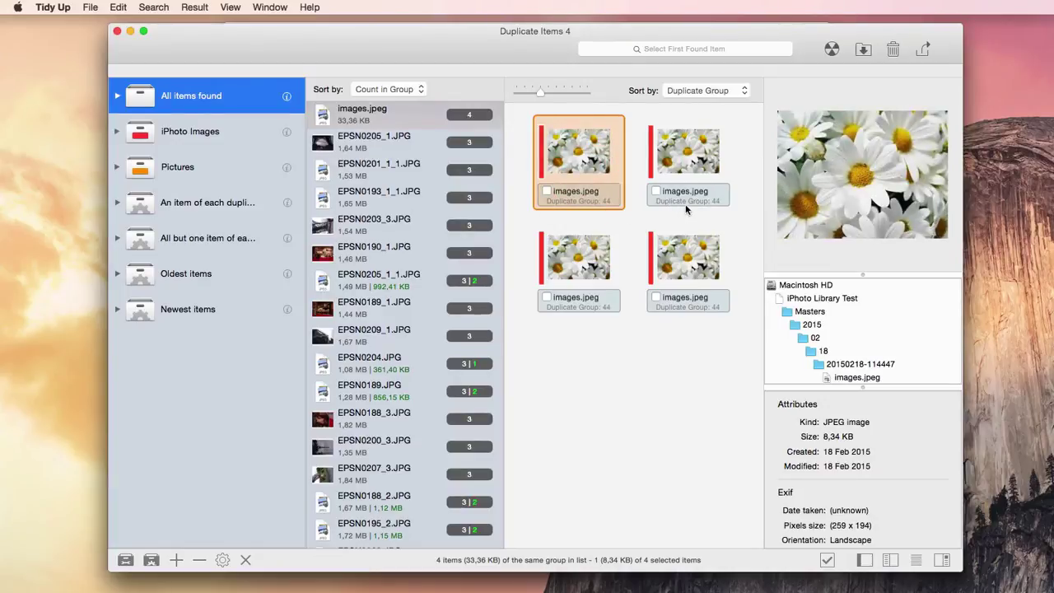
pyautogui.click(893, 50)
pyautogui.click(893, 49)
pyautogui.click(862, 51)
pyautogui.click(861, 51)
# - Open the Burn and Export sheets and cancel both without saving anything
pyautogui.click(832, 50)
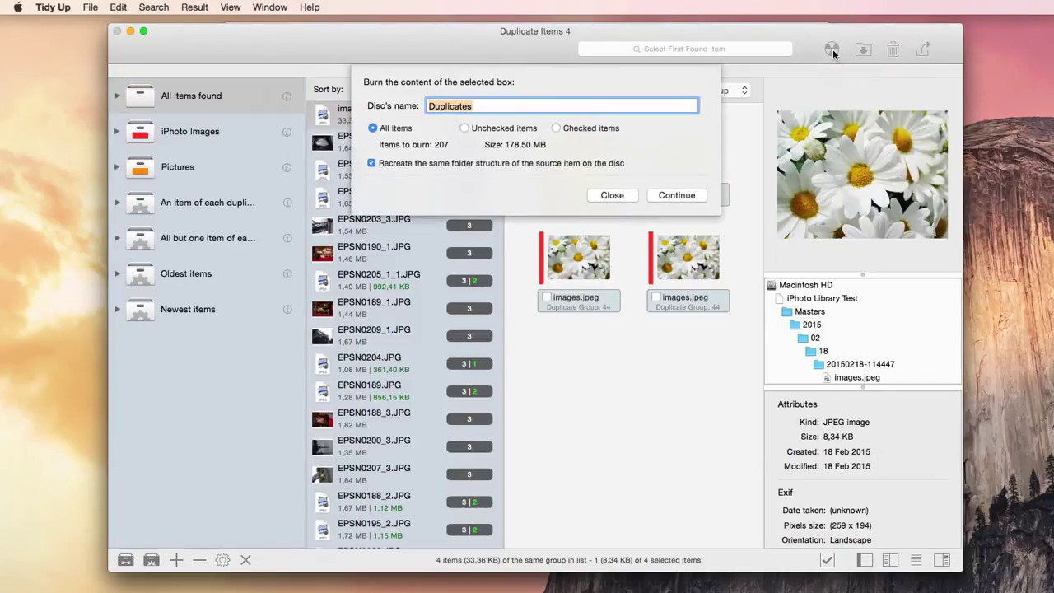
pyautogui.click(613, 186)
pyautogui.click(922, 51)
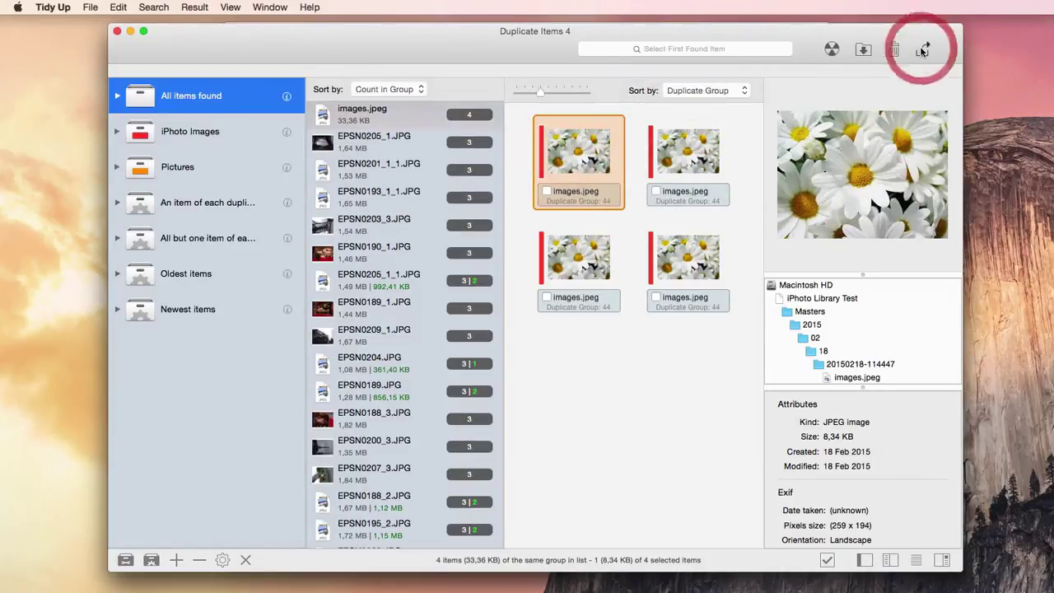
pyautogui.click(618, 179)
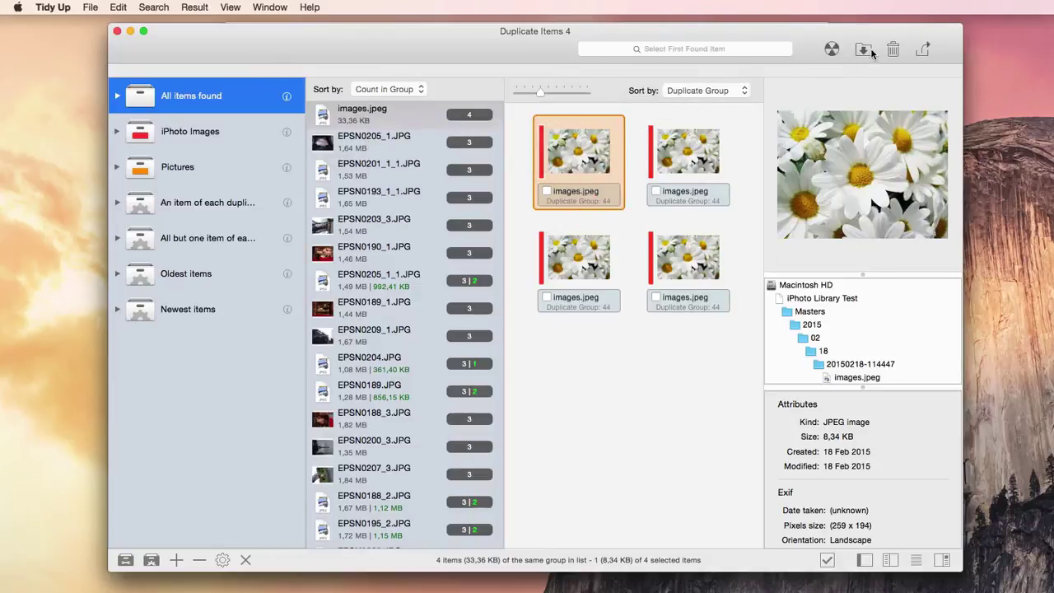
# - Tick 'Substitute the trashed items with aliases' in the Trash sheet, then close without trashing
pyautogui.click(892, 51)
pyautogui.click(894, 72)
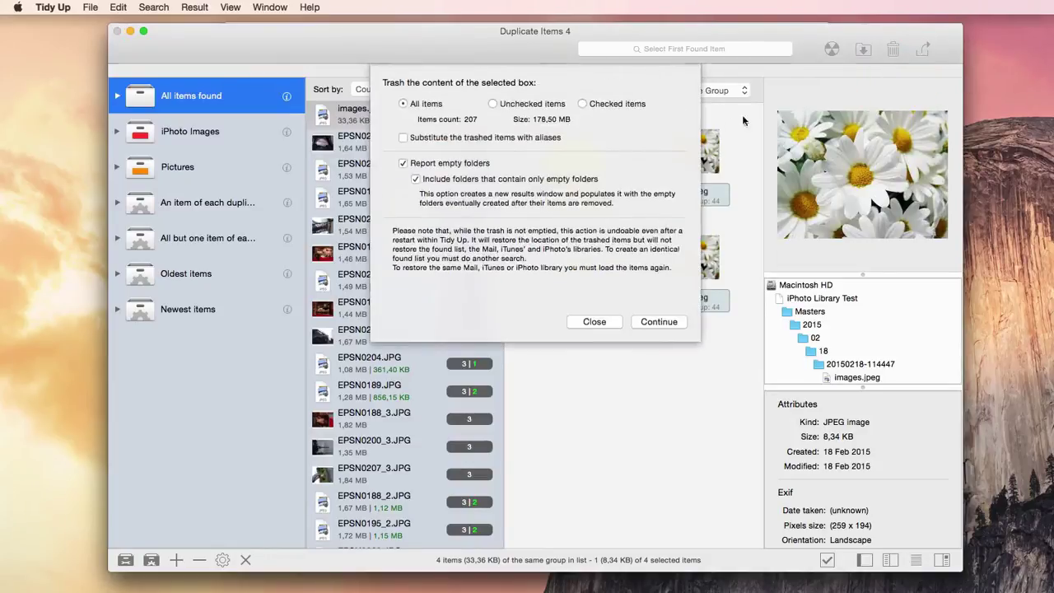
pyautogui.click(404, 137)
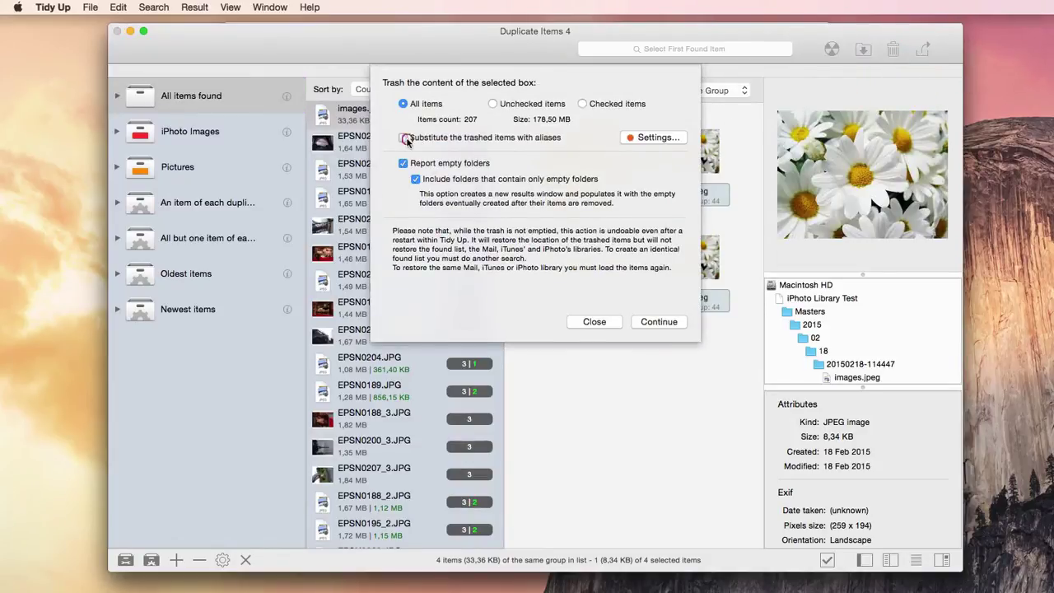
pyautogui.click(614, 323)
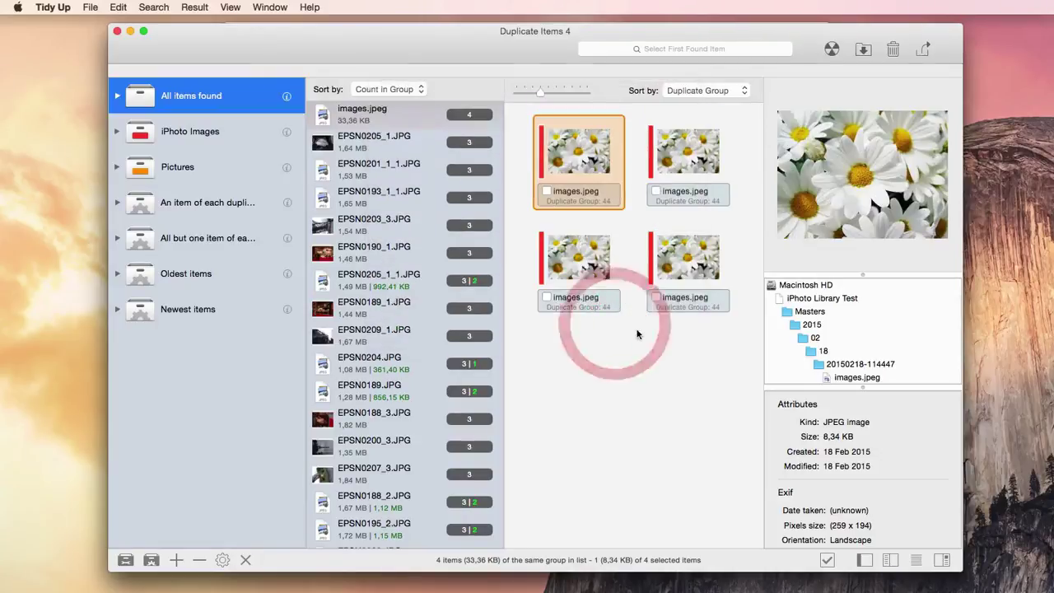
# - Restore the batch trashed on 5 January 2015, then go back in Safari to the speedyourmacup.com comparison page
pyautogui.click(117, 6)
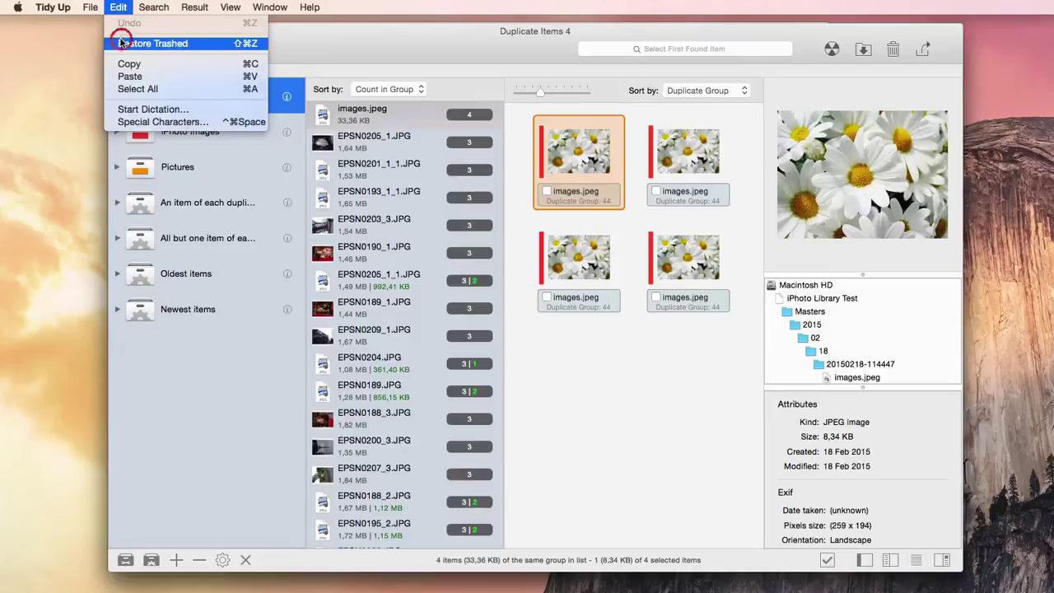
pyautogui.click(148, 40)
pyautogui.click(407, 260)
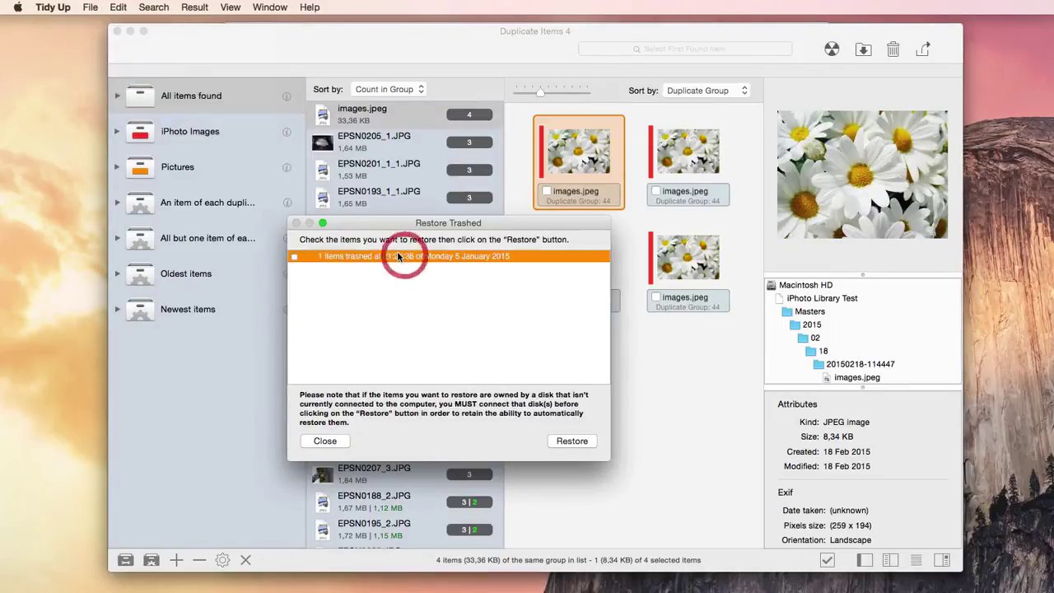
pyautogui.click(294, 257)
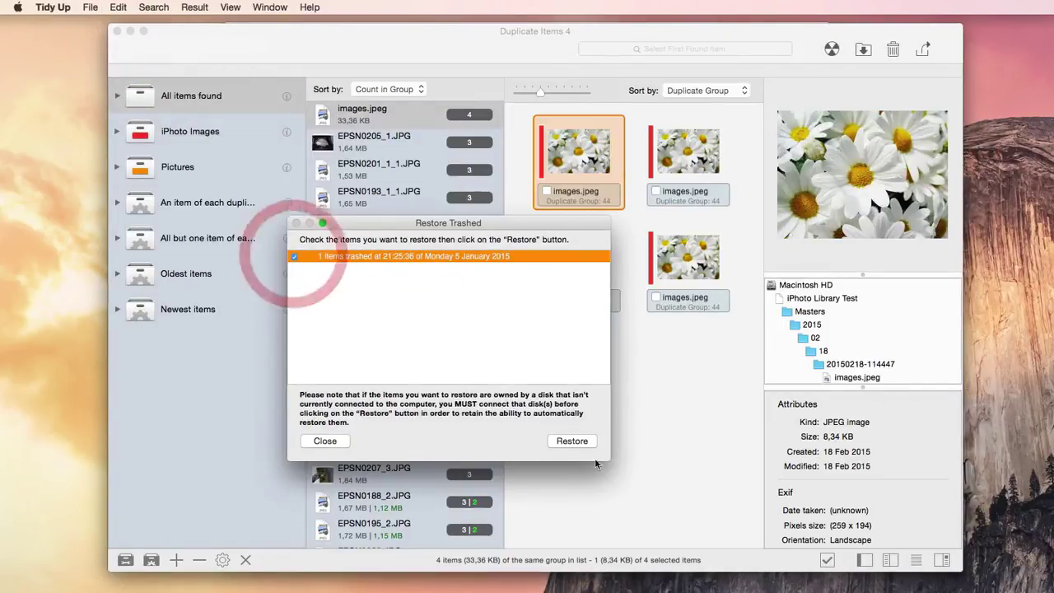
pyautogui.click(573, 441)
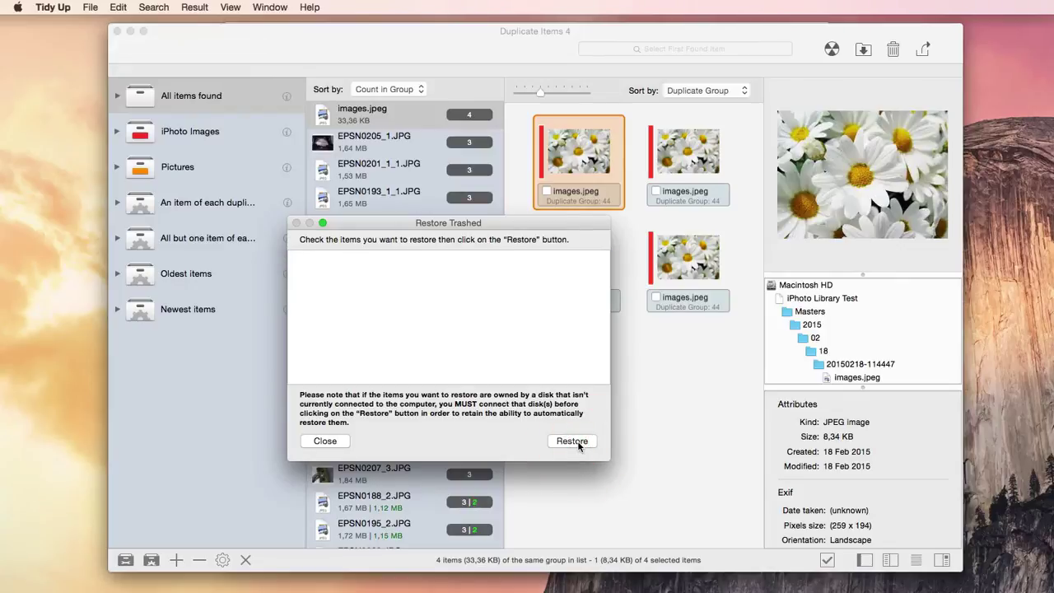
pyautogui.click(326, 441)
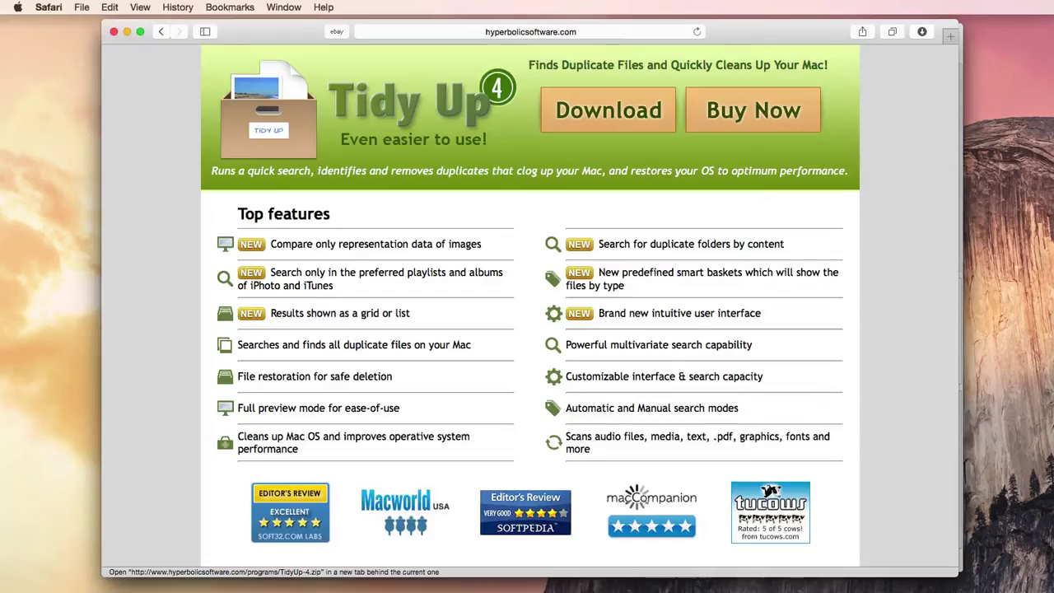
pyautogui.click(160, 32)
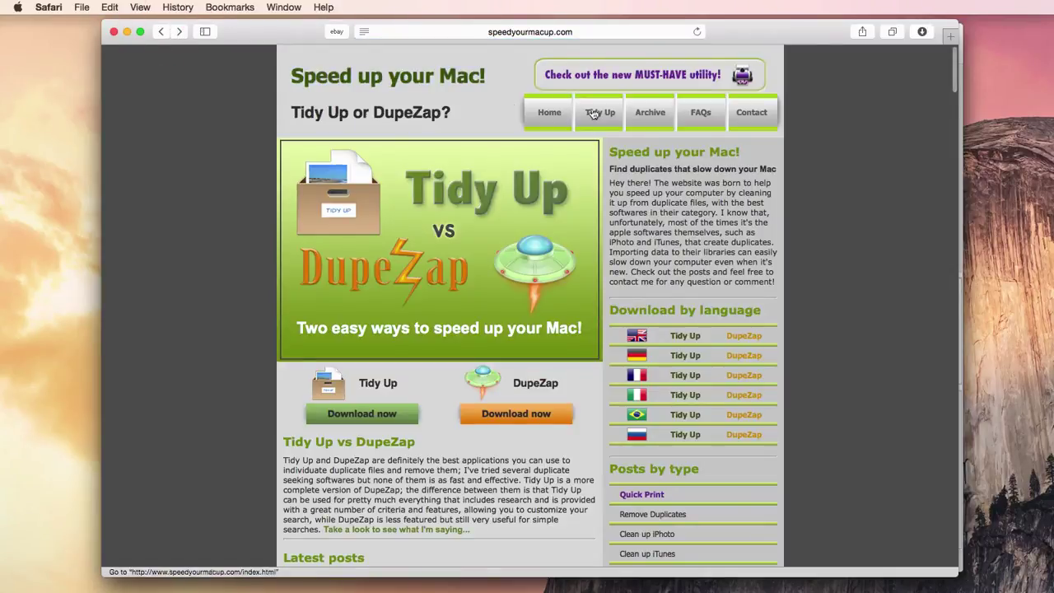